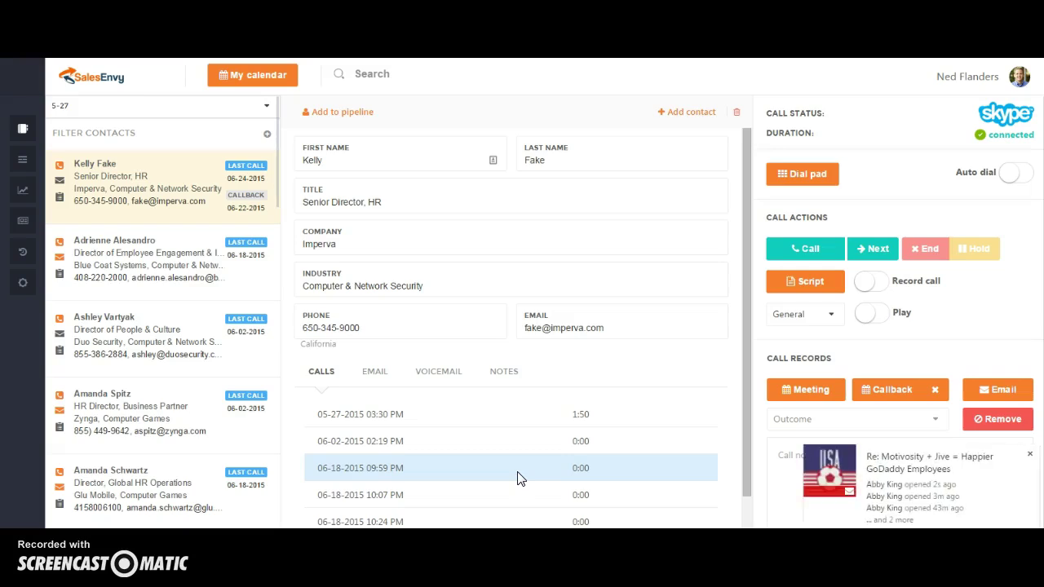
- Dismiss the email notification and look through the available contact lists and the contacts in the current one
{"action": "left_click", "coordinate": [1032, 456]}
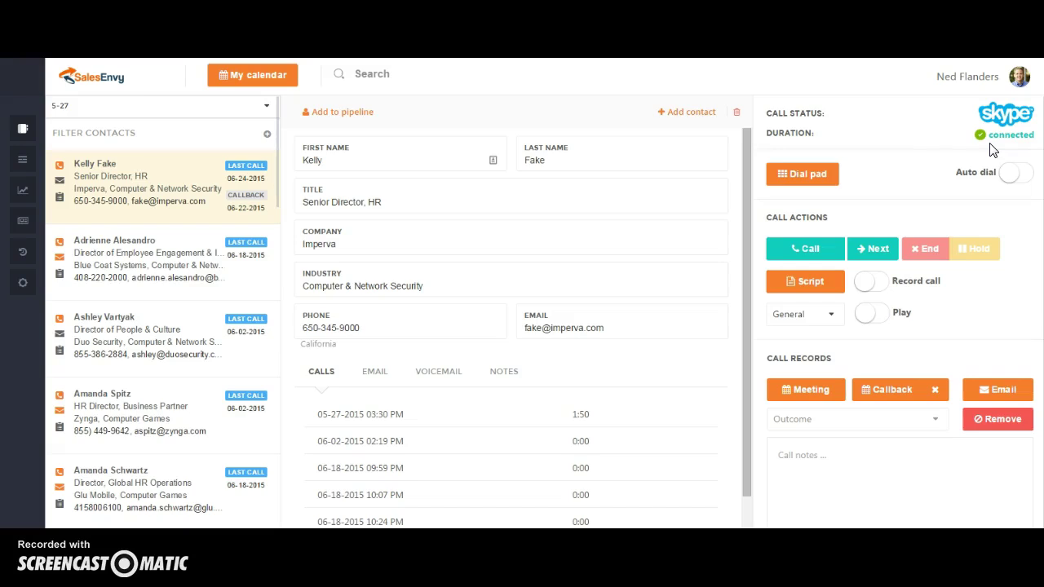
{"action": "left_click", "coordinate": [152, 111]}
{"action": "scroll", "coordinate": [116, 221], "scroll_direction": "down", "scroll_amount": 3}
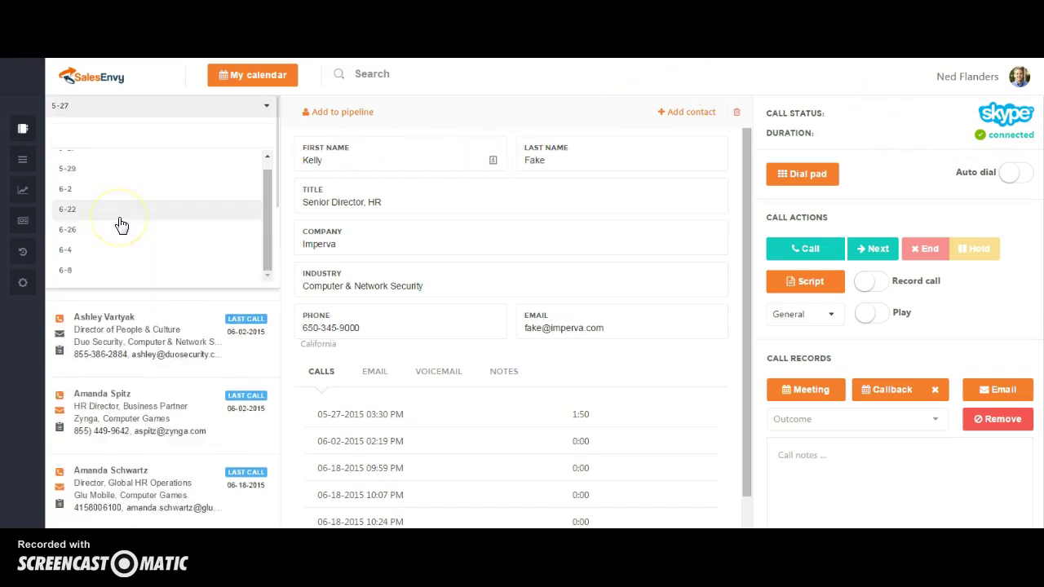
{"action": "scroll", "coordinate": [119, 231], "scroll_direction": "up", "scroll_amount": 3}
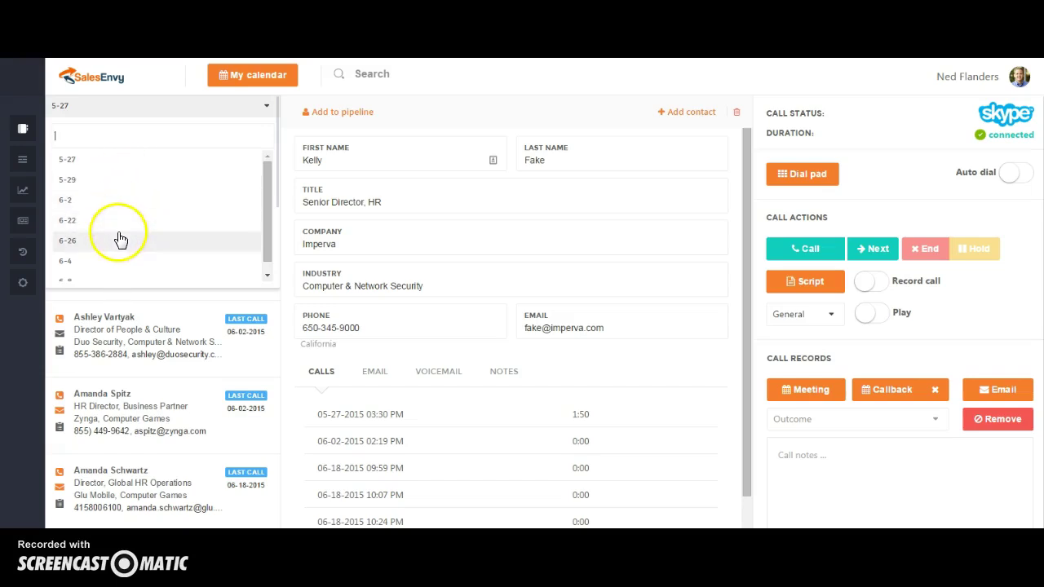
{"action": "left_click", "coordinate": [149, 106]}
{"action": "left_click", "coordinate": [265, 106]}
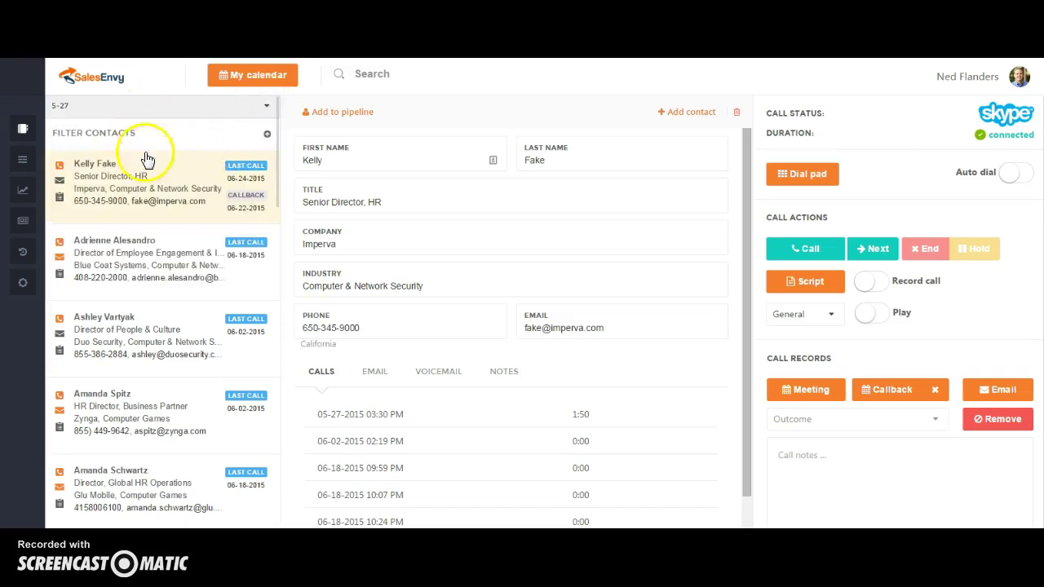
{"action": "scroll", "coordinate": [143, 171], "scroll_direction": "down", "scroll_amount": 4}
{"action": "scroll", "coordinate": [228, 260], "scroll_direction": "up", "scroll_amount": 4}
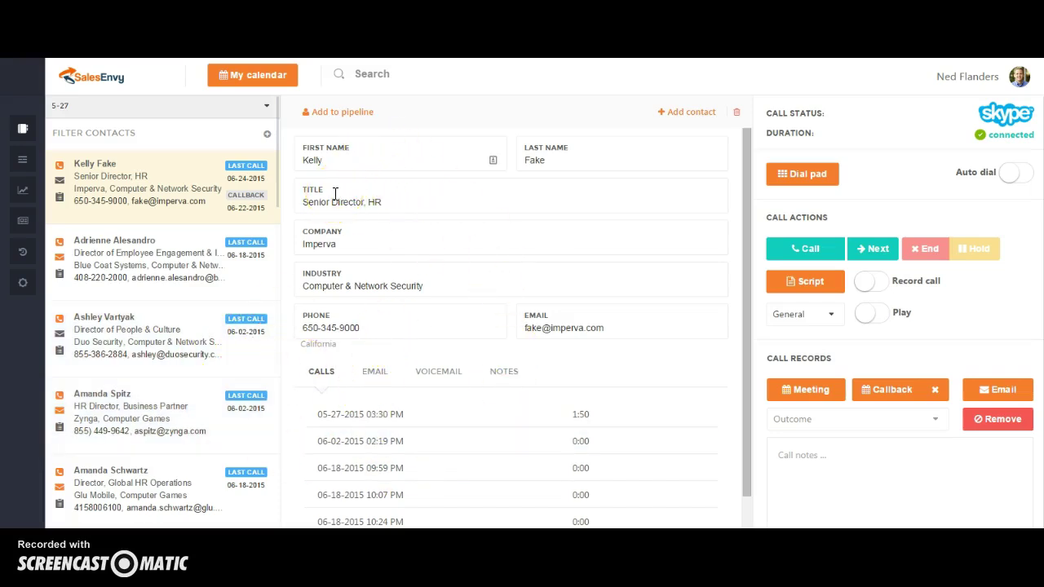
- Preview the call script for the selected contact, close it, and look over the last-call and callback dates in the contact list
{"action": "left_click", "coordinate": [816, 280]}
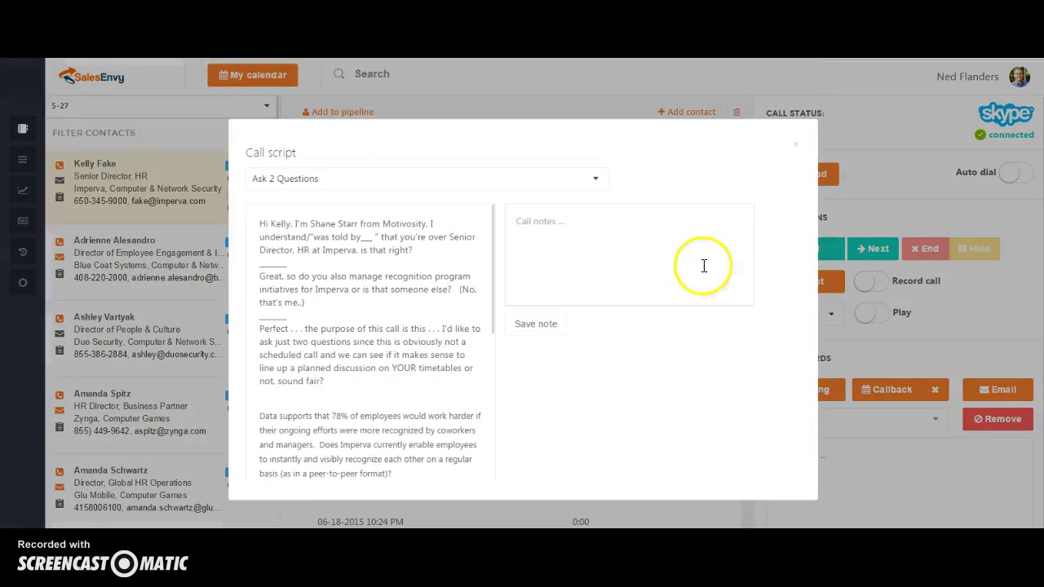
{"action": "left_click", "coordinate": [795, 144]}
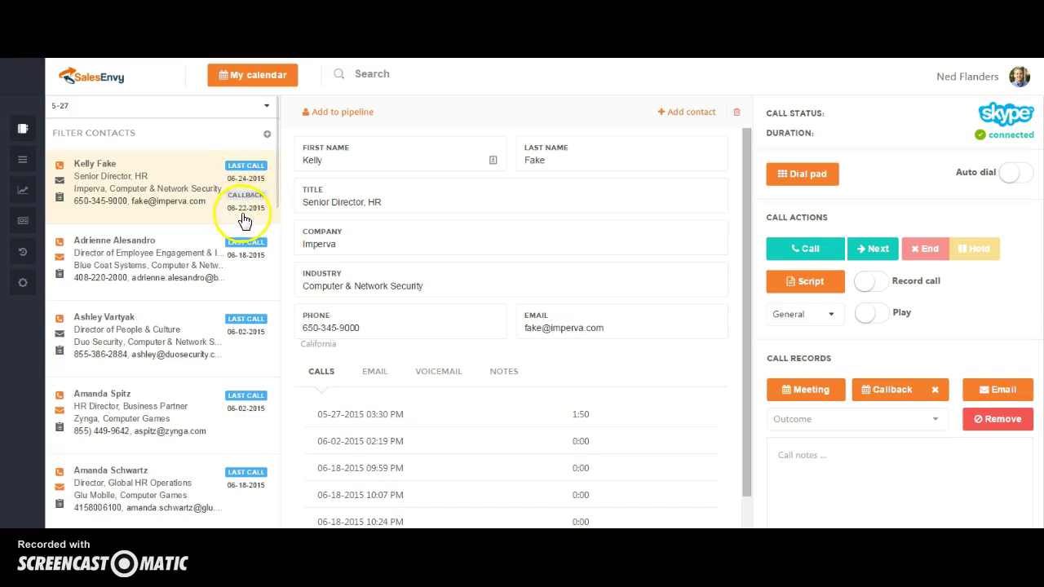
{"action": "scroll", "coordinate": [244, 228], "scroll_direction": "down", "scroll_amount": 3}
{"action": "scroll", "coordinate": [247, 233], "scroll_direction": "up", "scroll_amount": 3}
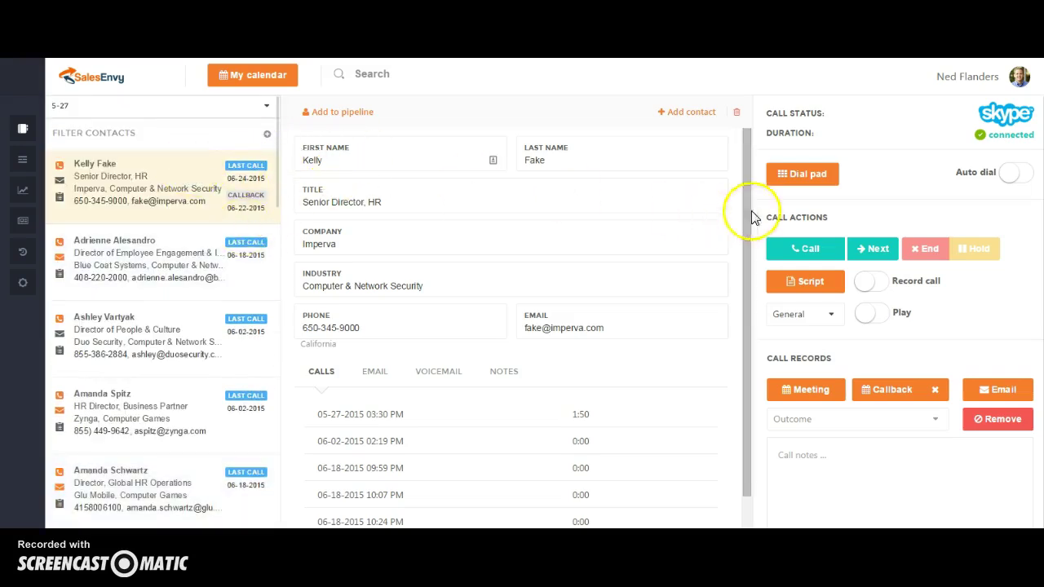
- Call the selected contact through Skype, end the call, and put the Skype window away
{"action": "left_click", "coordinate": [808, 256]}
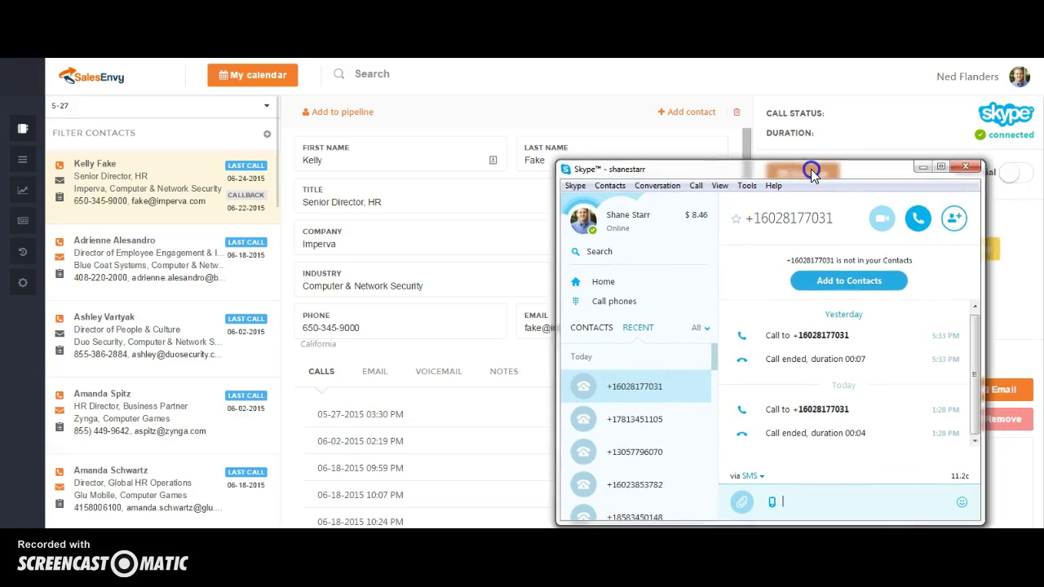
{"action": "left_click", "coordinate": [898, 196]}
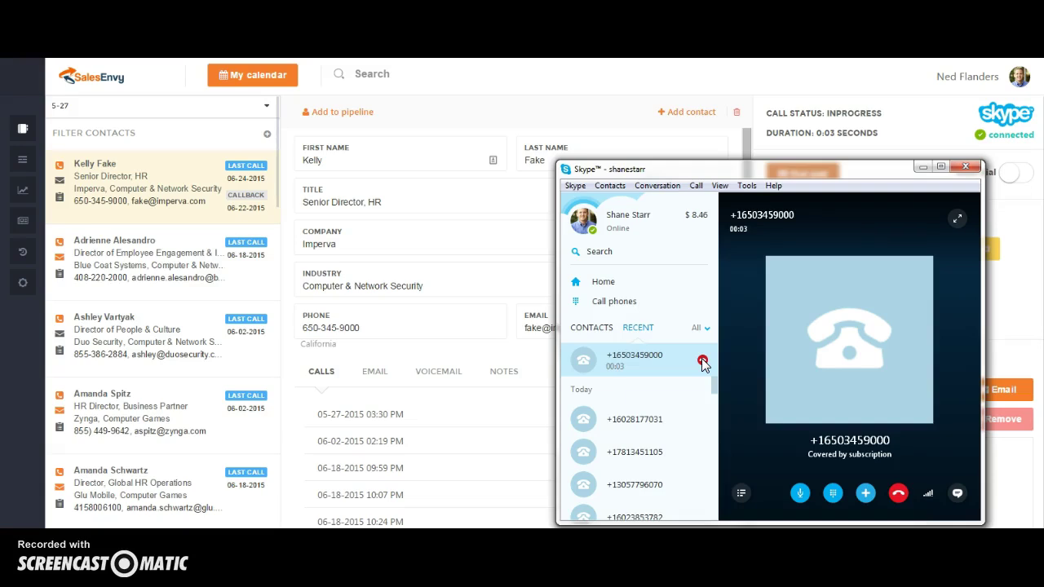
{"action": "left_click", "coordinate": [702, 362]}
{"action": "left_click", "coordinate": [721, 175]}
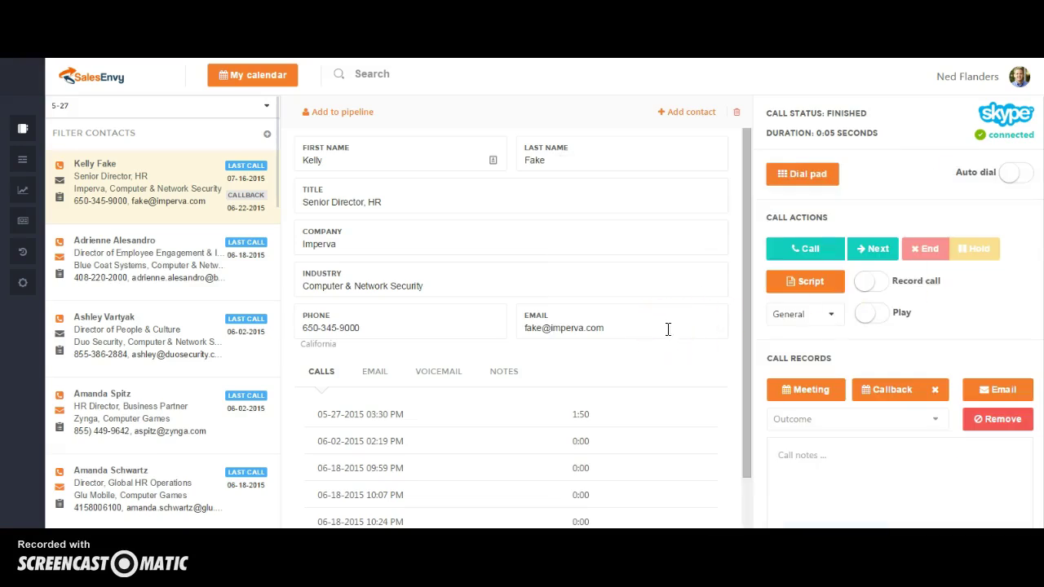
- Look at the manual dial pad with its name and number fields, close it, and check the call duration
{"action": "left_click", "coordinate": [824, 178]}
{"action": "left_click", "coordinate": [823, 177]}
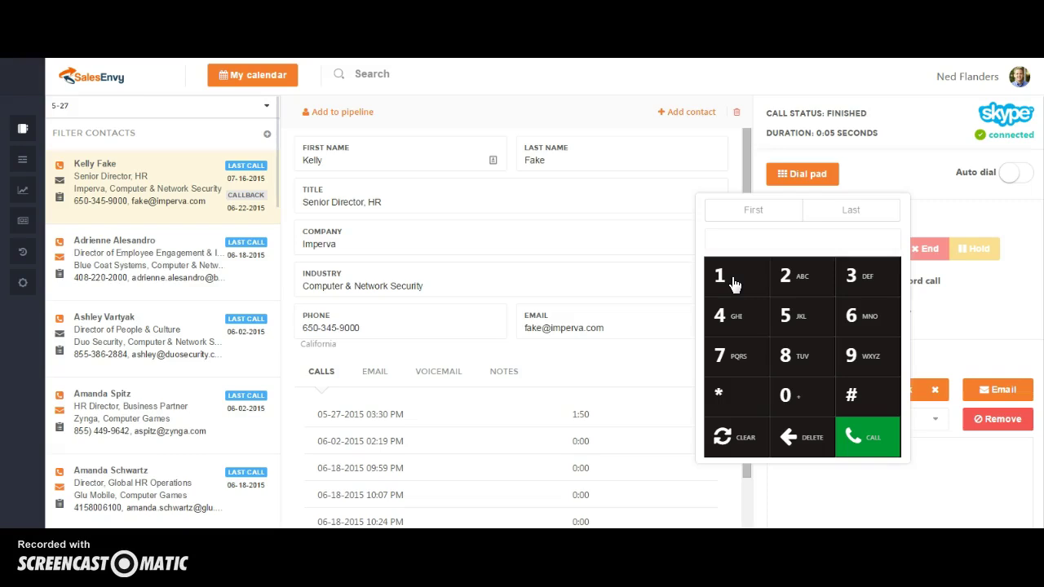
{"action": "left_click", "coordinate": [811, 181]}
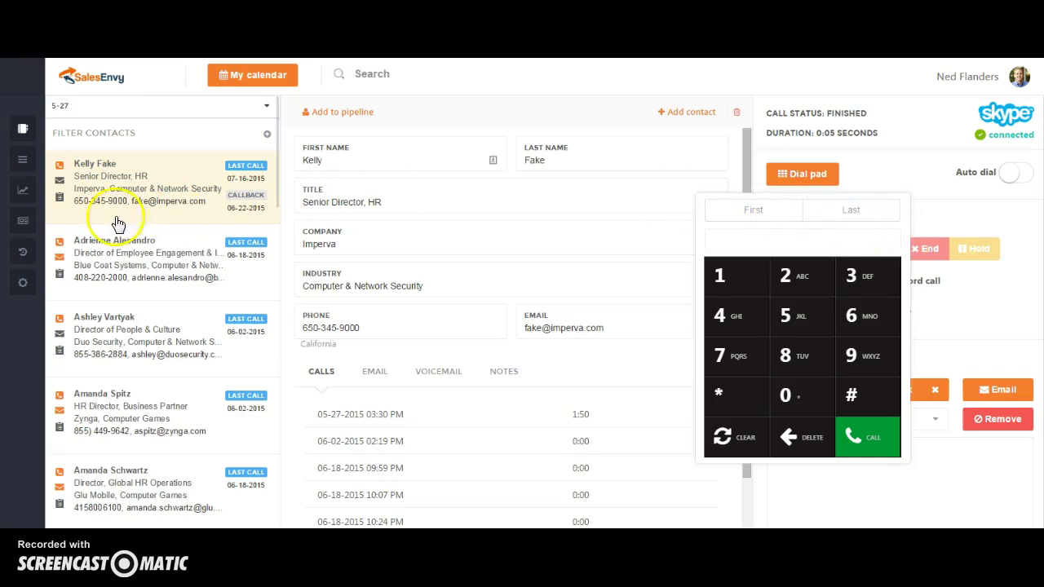
{"action": "left_click", "coordinate": [24, 220]}
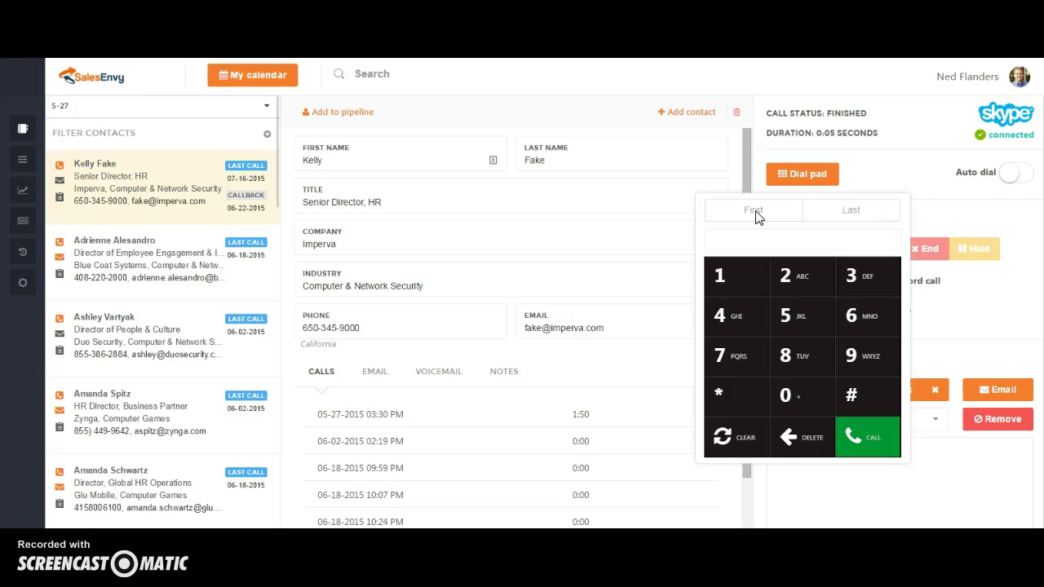
{"action": "left_click", "coordinate": [862, 169]}
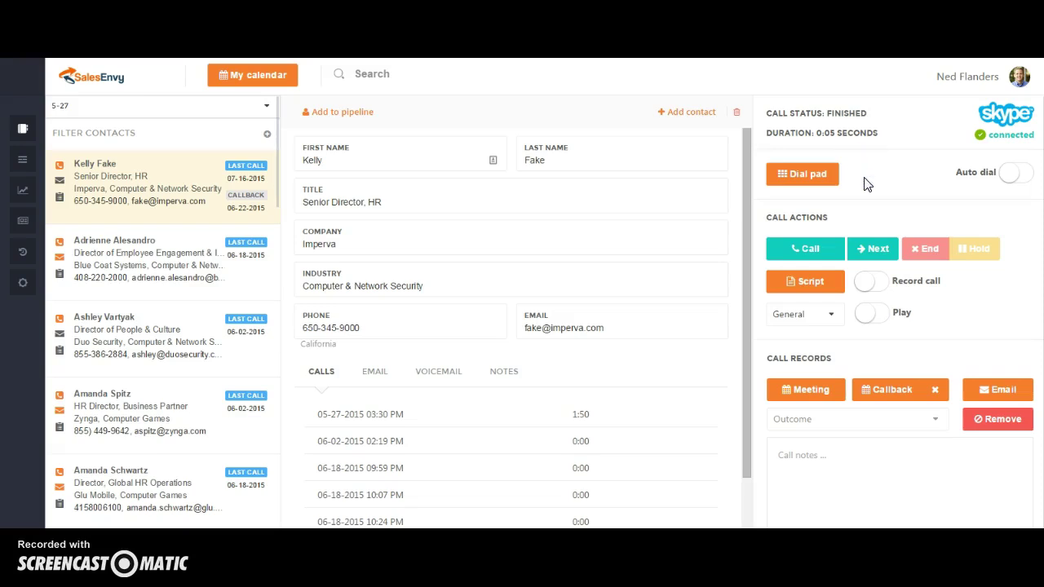
{"action": "left_click_drag", "start_coordinate": [824, 132], "coordinate": [903, 131]}
{"action": "left_click", "coordinate": [903, 176]}
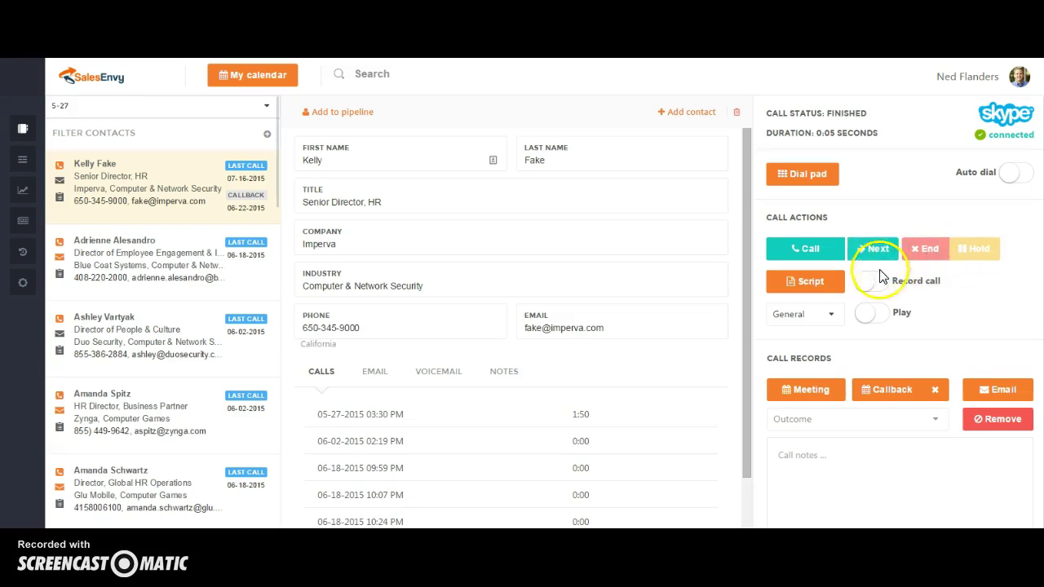
- Open the call script, switch it to Cadence Call (A), and examine the contact details filled into the text
{"action": "left_click", "coordinate": [819, 284]}
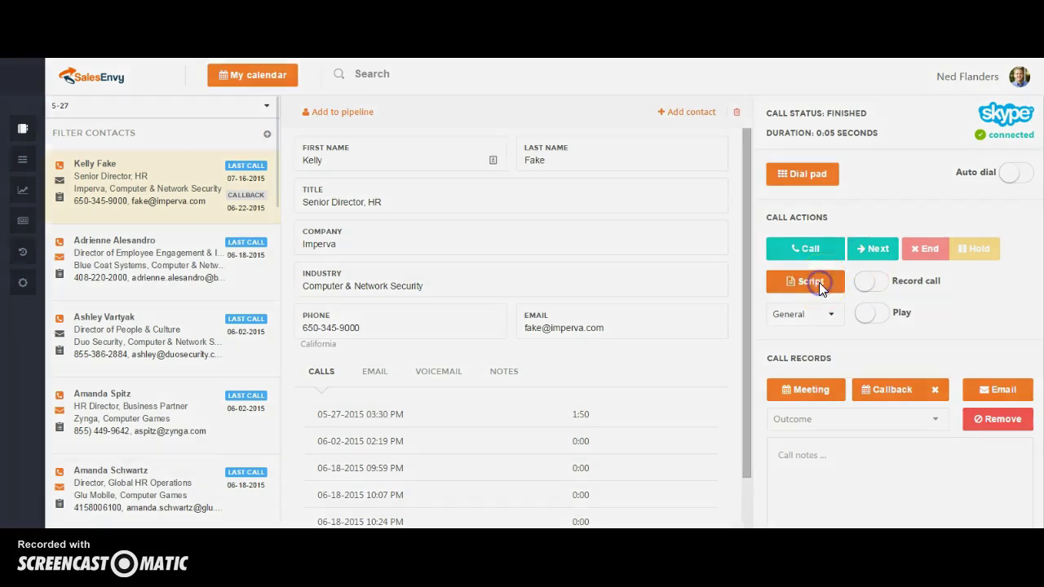
{"action": "left_click", "coordinate": [342, 178]}
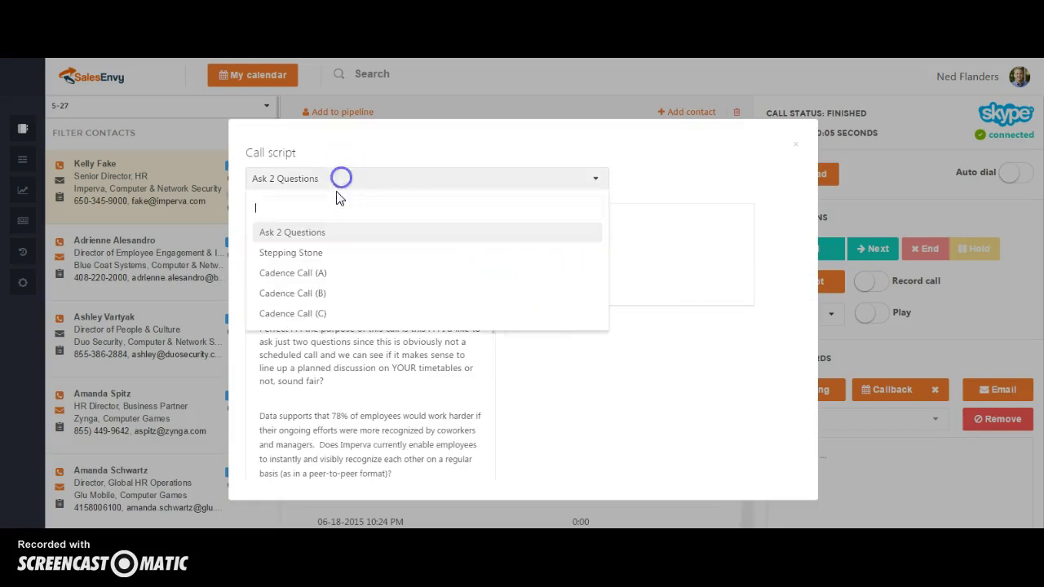
{"action": "left_click", "coordinate": [321, 272]}
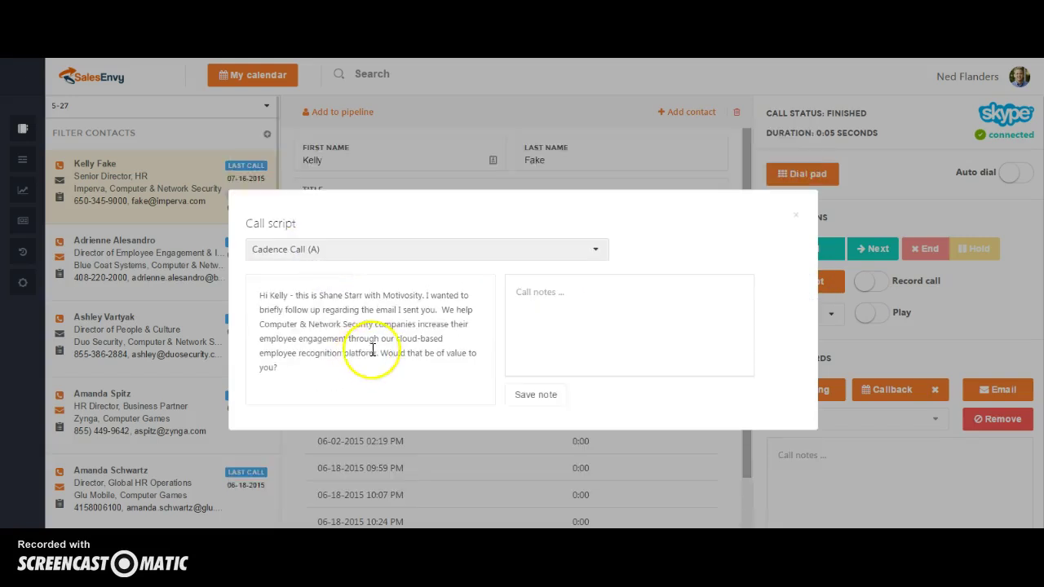
{"action": "mouse_move", "coordinate": [271, 296]}
{"action": "left_mouse_down"}
{"action": "mouse_move", "coordinate": [288, 297]}
{"action": "mouse_move", "coordinate": [289, 324]}
{"action": "mouse_move", "coordinate": [414, 323]}
{"action": "left_mouse_up"}
- Switch the call script back to Ask 2 Questions, check the company name and notes area, and close the script
{"action": "left_click", "coordinate": [370, 249]}
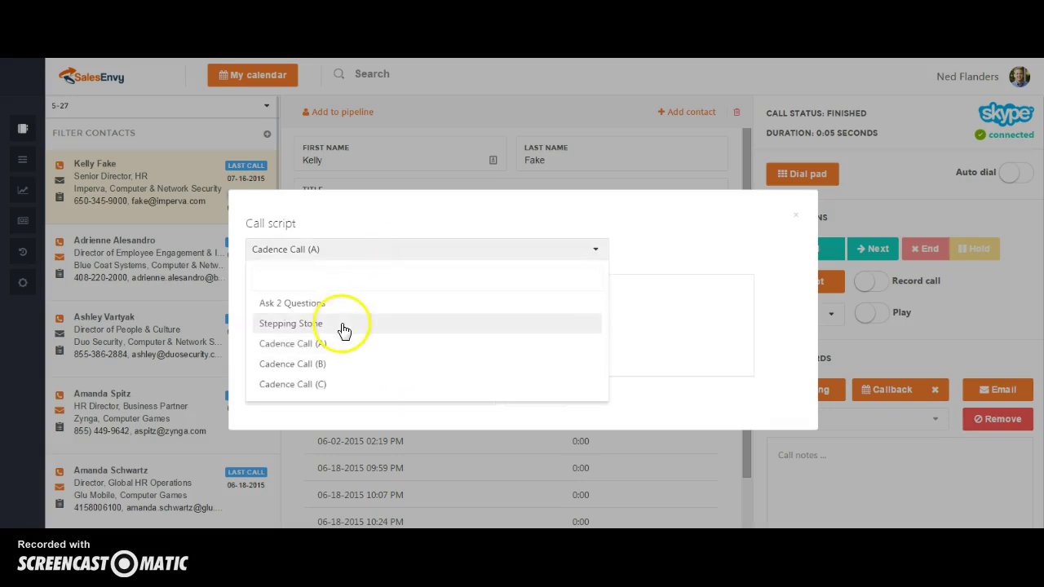
{"action": "left_click", "coordinate": [341, 303]}
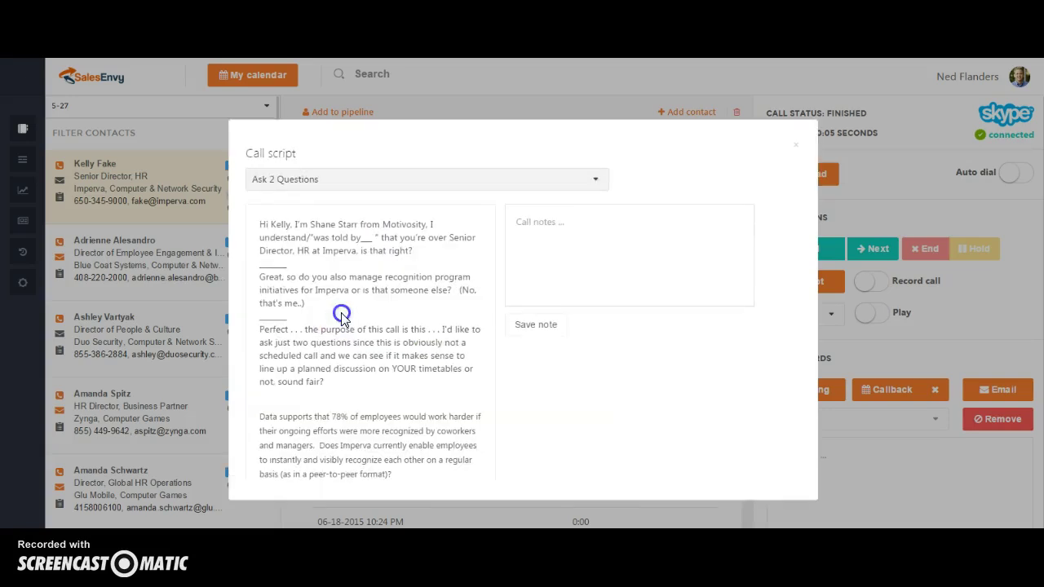
{"action": "double_click", "coordinate": [339, 250]}
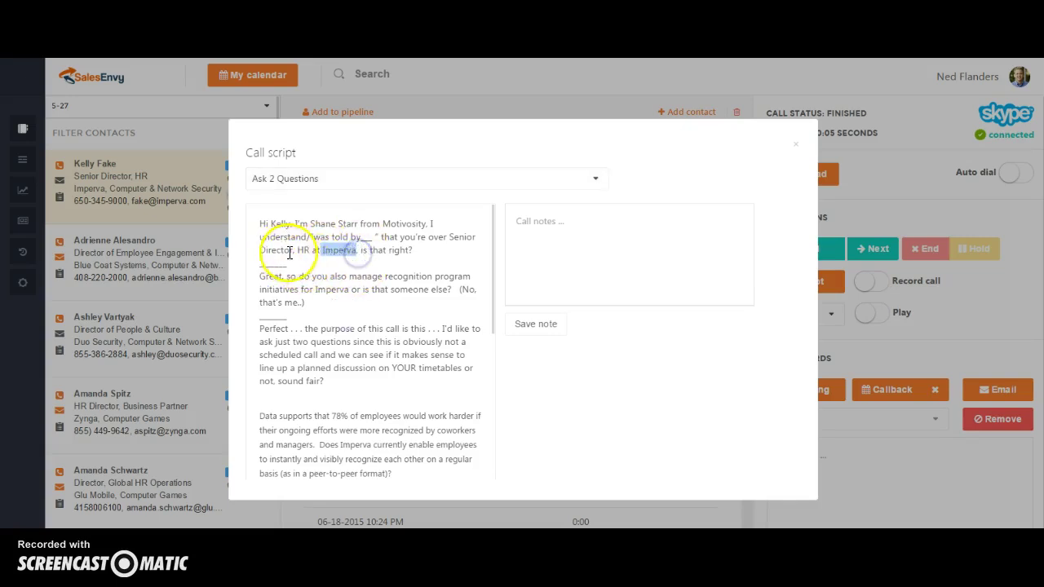
{"action": "left_click", "coordinate": [577, 240]}
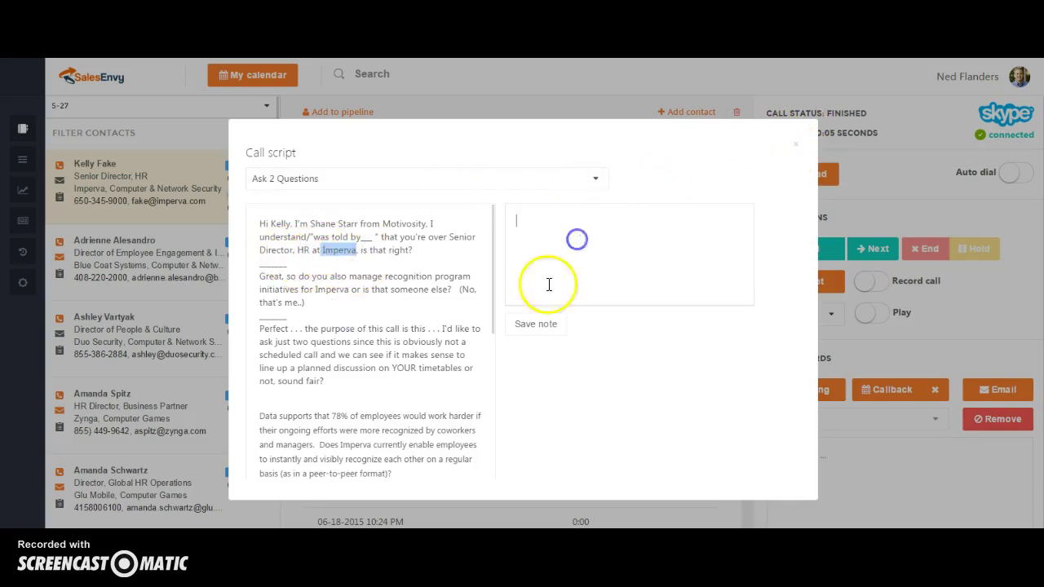
{"action": "left_click", "coordinate": [794, 143]}
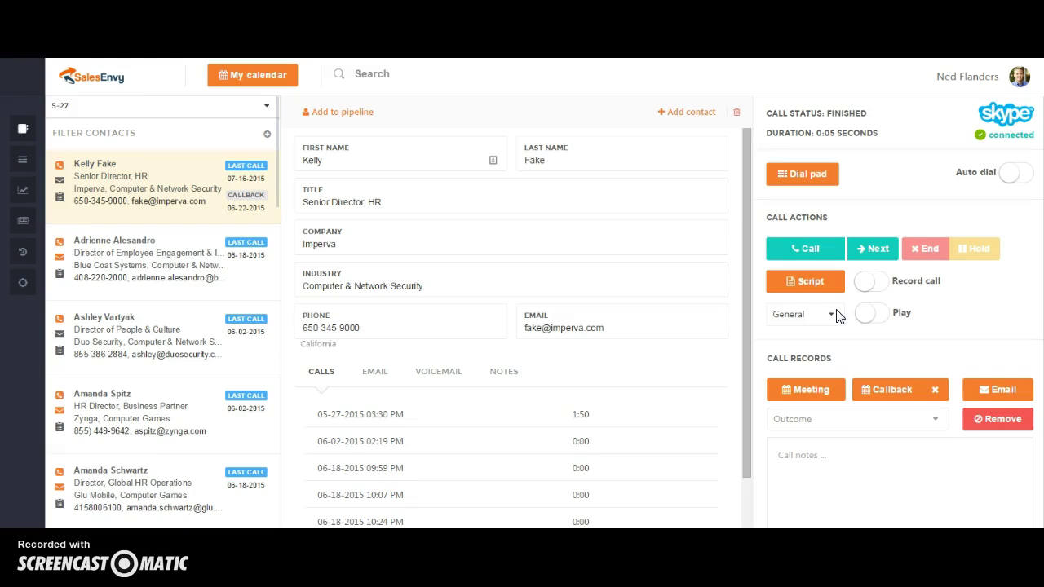
- Check the call recording switch and review the prerecorded messages available for playback, keeping General selected
{"action": "left_click", "coordinate": [869, 292]}
{"action": "left_click", "coordinate": [870, 287]}
{"action": "left_click", "coordinate": [857, 363]}
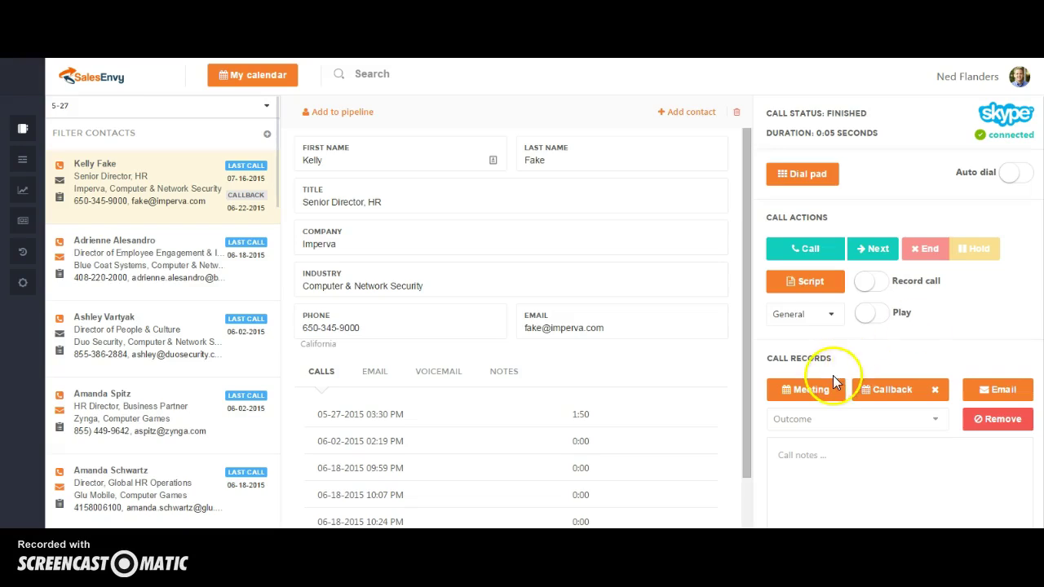
{"action": "left_click", "coordinate": [832, 315]}
{"action": "left_click", "coordinate": [833, 316]}
{"action": "scroll", "coordinate": [820, 350], "scroll_direction": "down", "scroll_amount": 1}
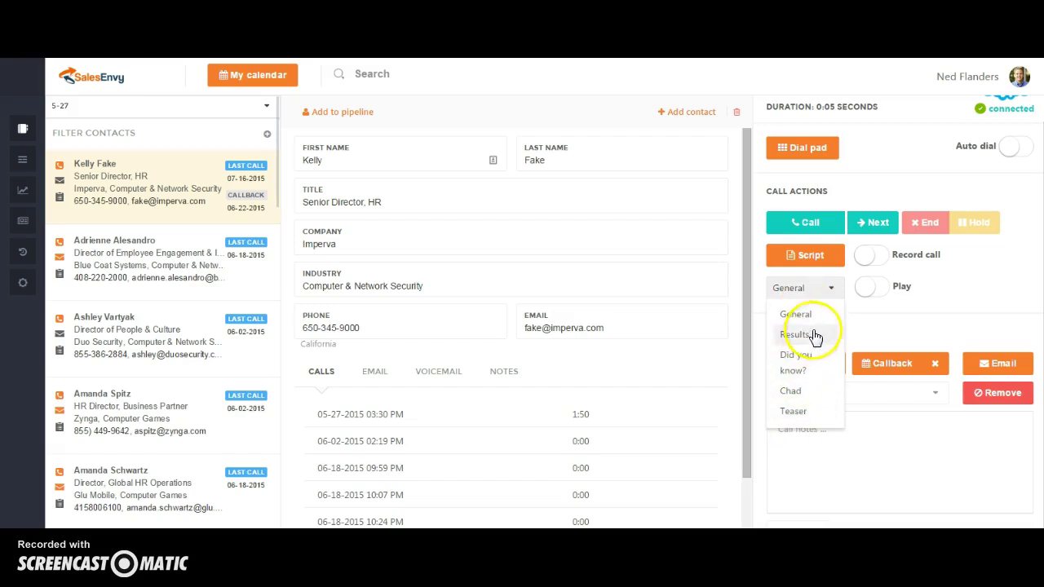
{"action": "left_click", "coordinate": [866, 292]}
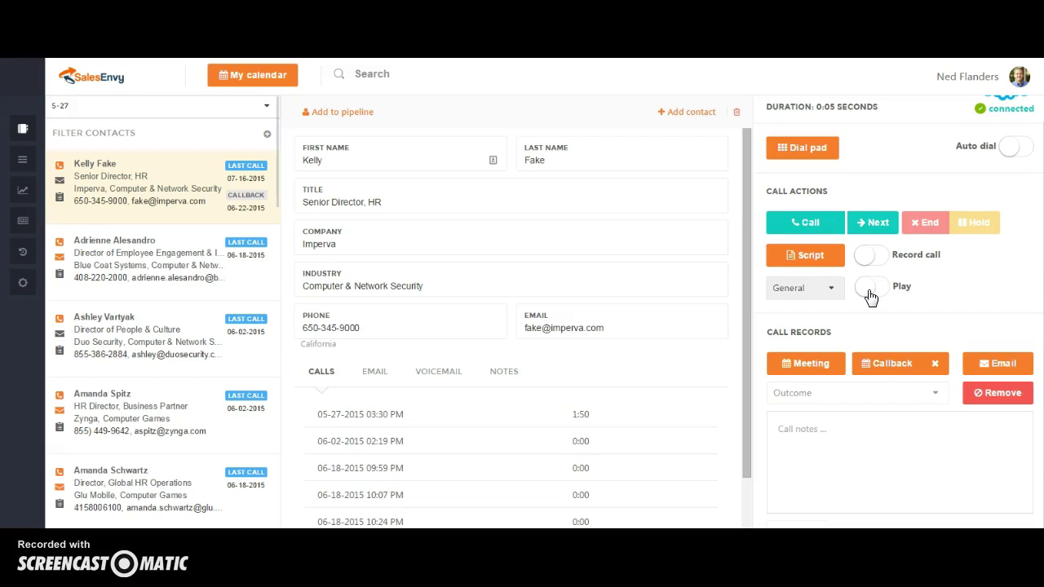
- Start a new meeting for the selected contact and fill it in with the First Overview Meeting template
{"action": "left_click", "coordinate": [811, 364]}
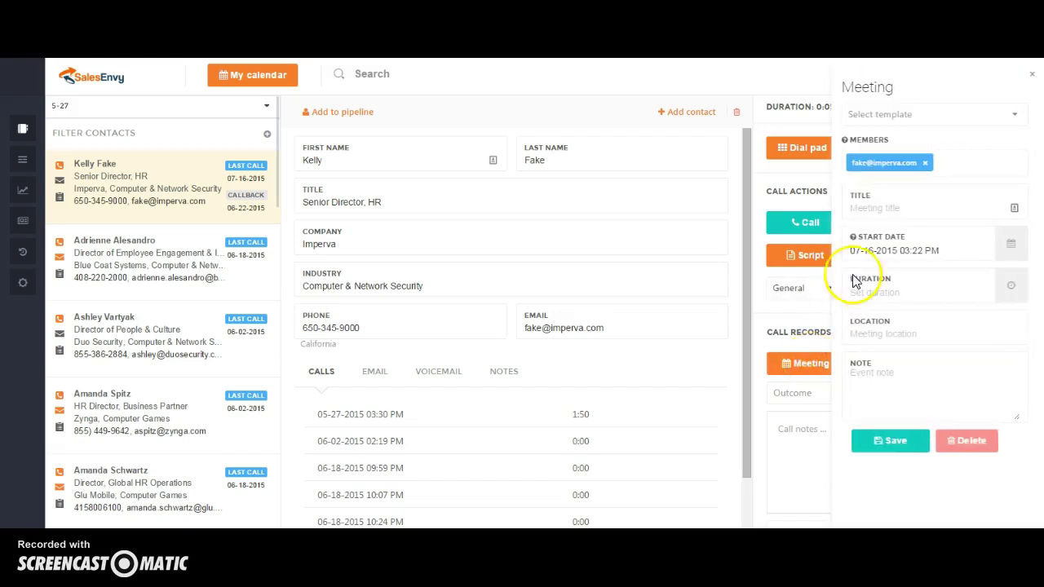
{"action": "left_click", "coordinate": [900, 114]}
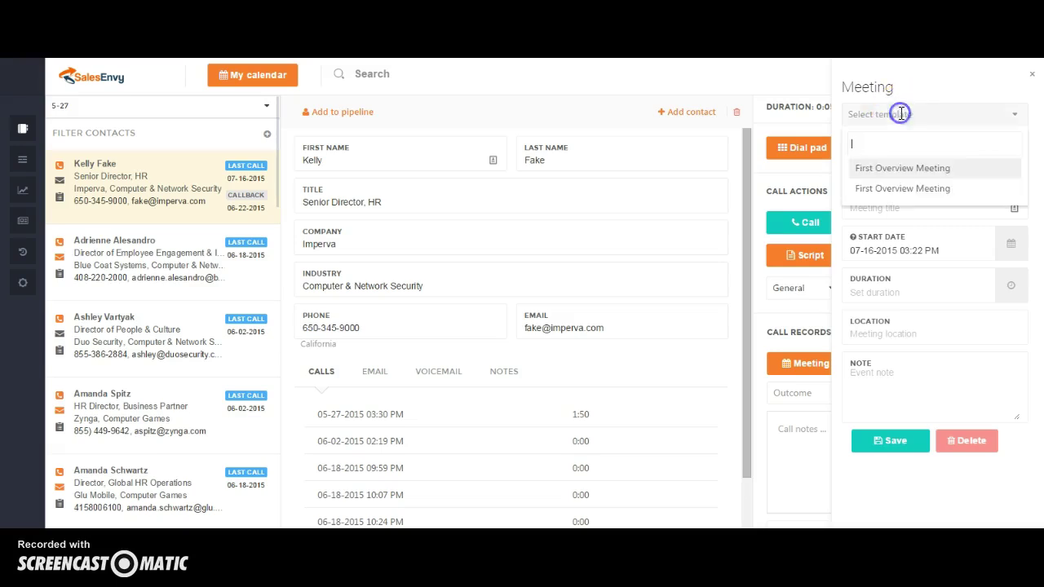
{"action": "left_click", "coordinate": [926, 171]}
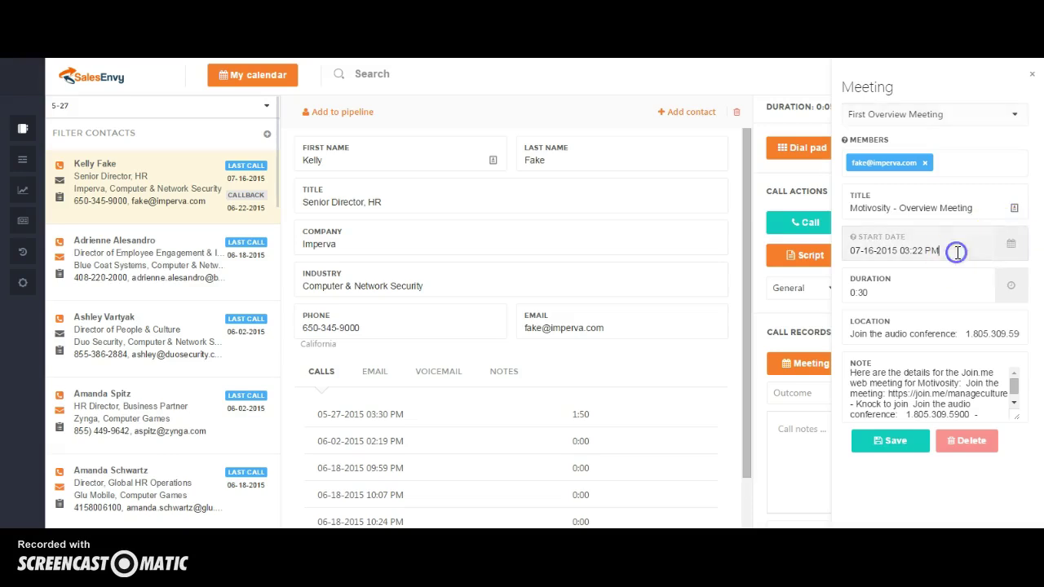
- Set the meeting's start time to 02:22 PM on 07-16-2015 and review the event note
{"action": "left_click", "coordinate": [1008, 249]}
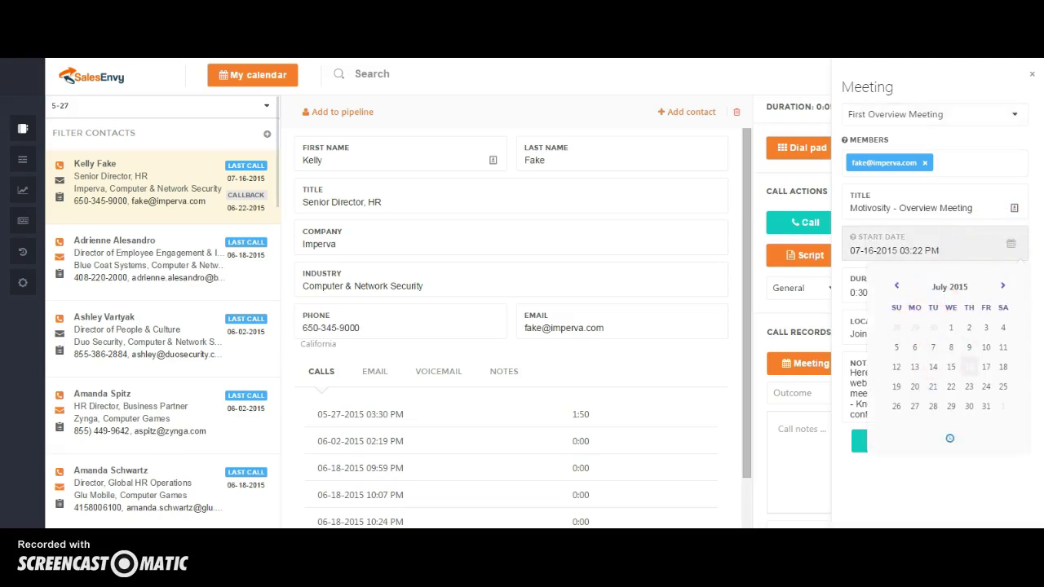
{"action": "left_click", "coordinate": [949, 438]}
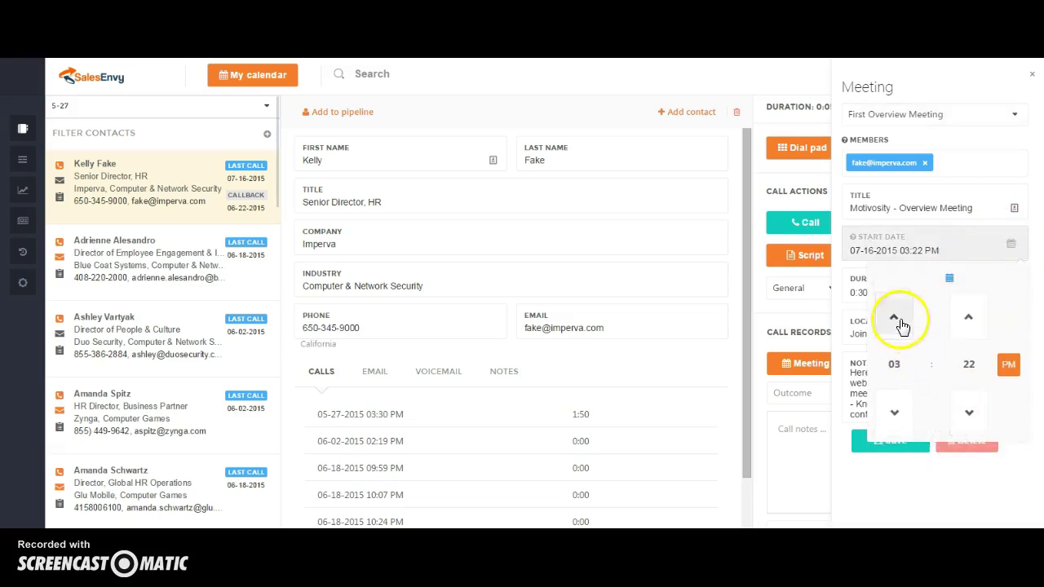
{"action": "left_click", "coordinate": [893, 413]}
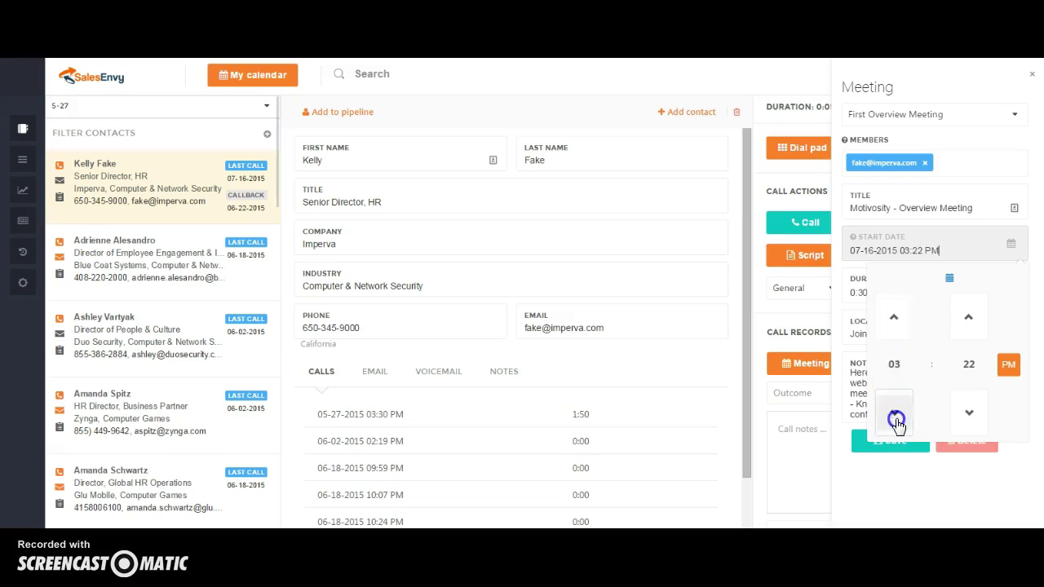
{"action": "left_click", "coordinate": [1031, 265]}
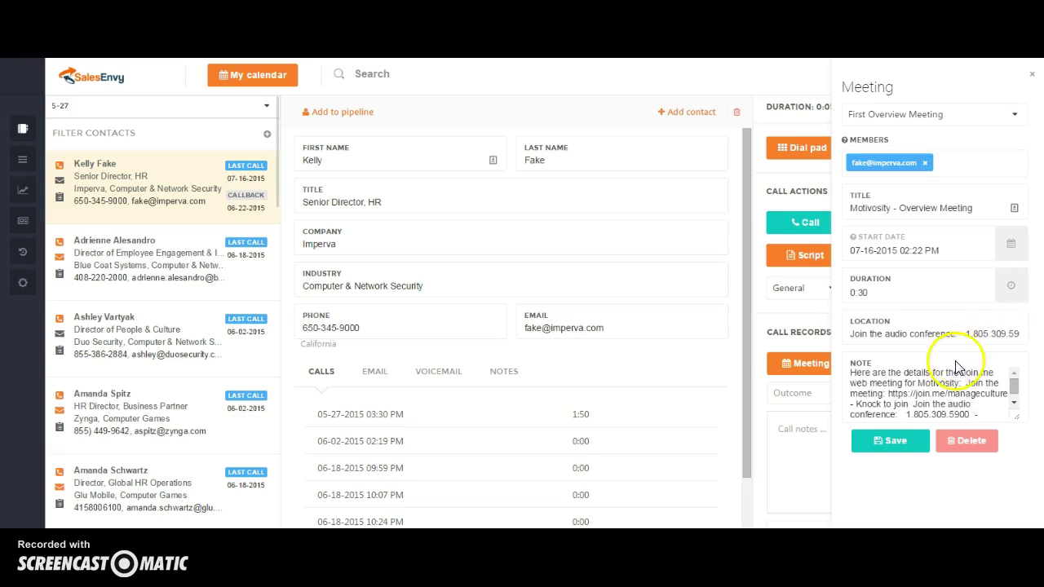
{"action": "left_click", "coordinate": [1014, 395]}
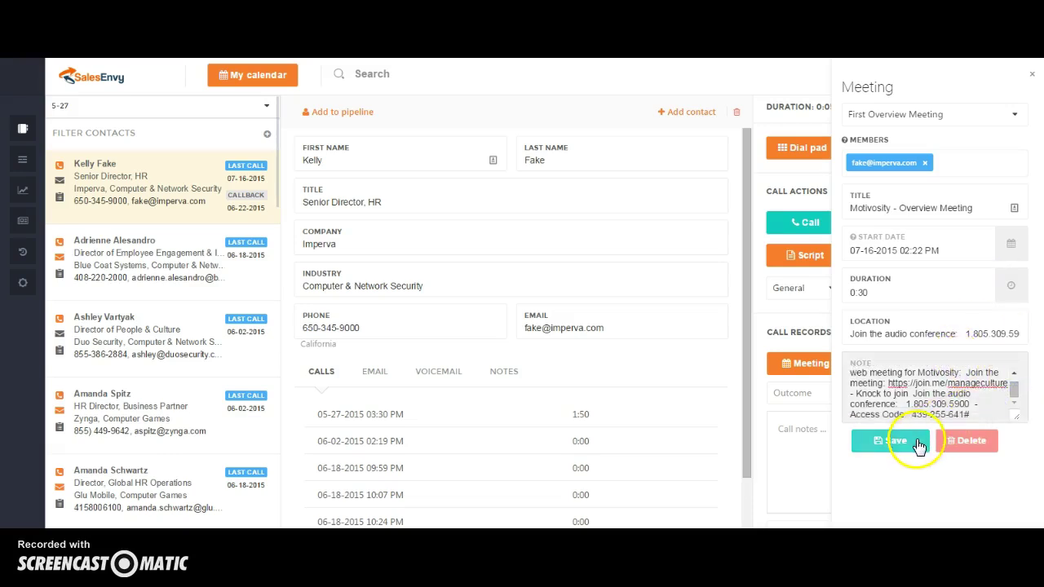
- Close the meeting form without saving it and record the call outcome as Voicemail
{"action": "left_click", "coordinate": [1031, 75]}
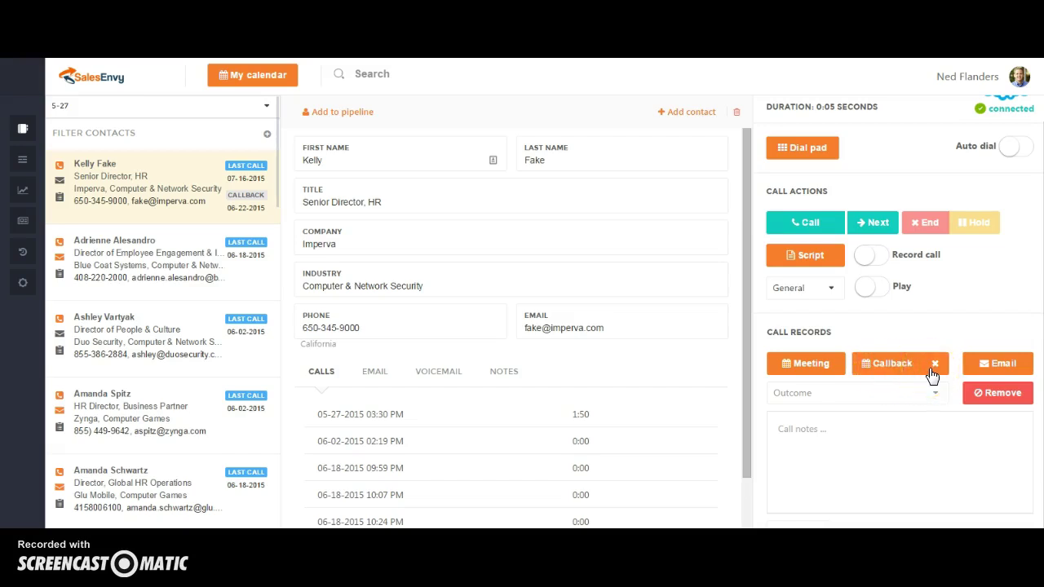
{"action": "left_click", "coordinate": [901, 392]}
{"action": "scroll", "coordinate": [873, 466], "scroll_direction": "down", "scroll_amount": 5}
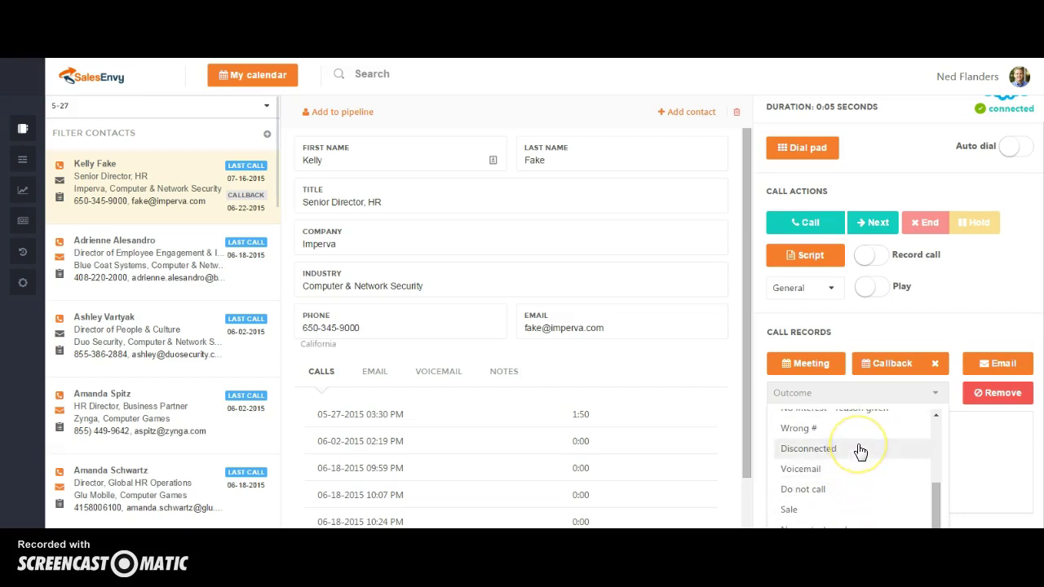
{"action": "scroll", "coordinate": [856, 448], "scroll_direction": "up", "scroll_amount": 2}
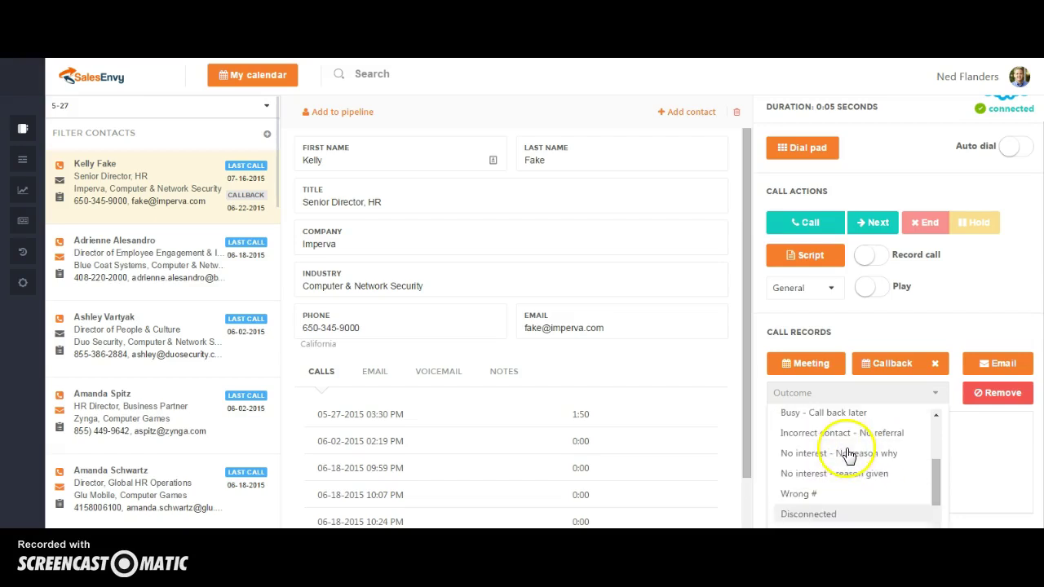
{"action": "scroll", "coordinate": [827, 498], "scroll_direction": "down", "scroll_amount": 2}
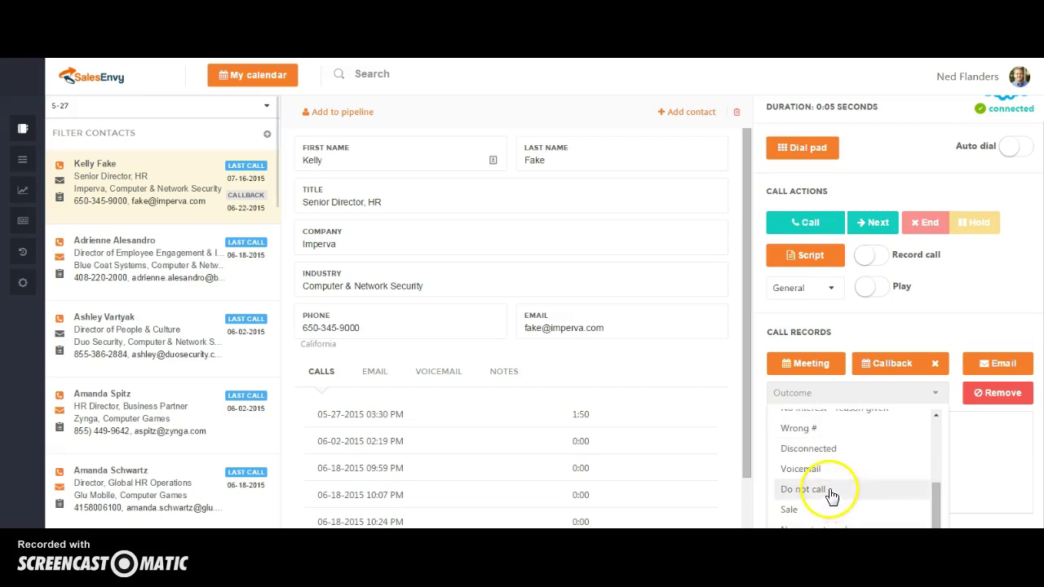
{"action": "left_click", "coordinate": [828, 477]}
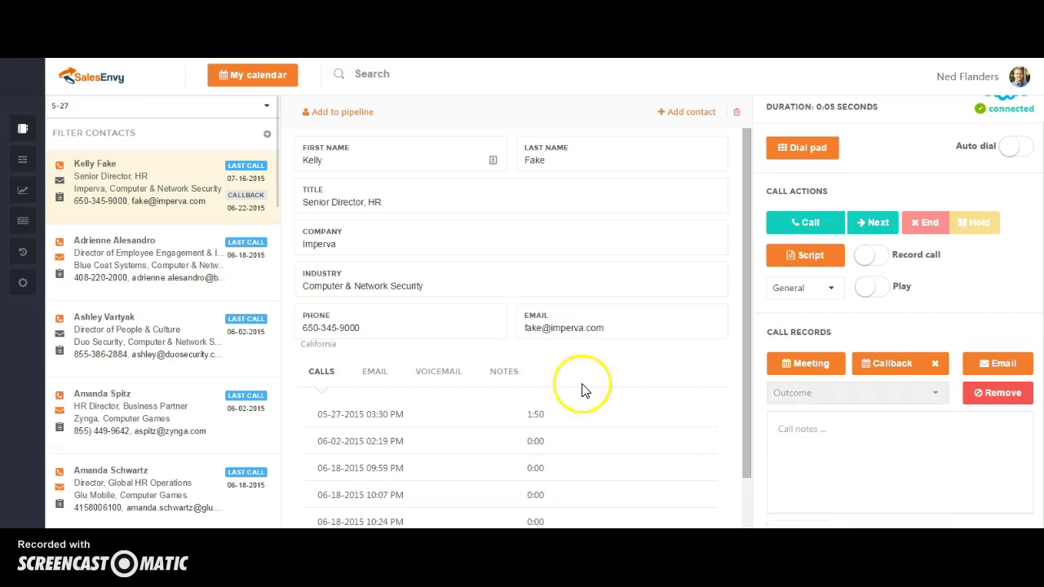
- Review the contact's call, email, voicemail and notes history, returning to the list of calls
{"action": "scroll", "coordinate": [582, 389], "scroll_direction": "down", "scroll_amount": 2}
{"action": "scroll", "coordinate": [645, 471], "scroll_direction": "up", "scroll_amount": 2}
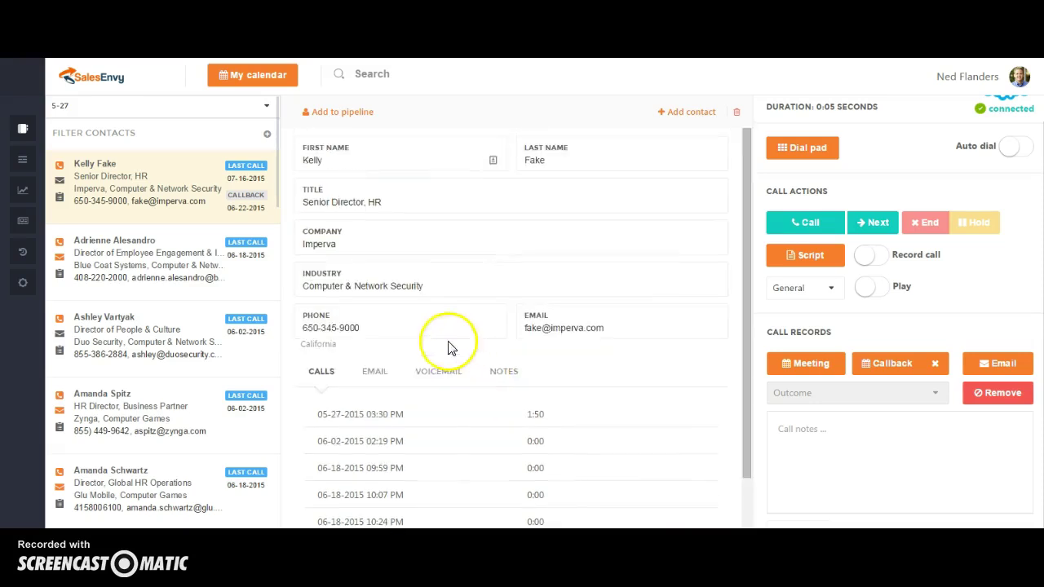
{"action": "left_click", "coordinate": [371, 375]}
{"action": "left_click", "coordinate": [435, 375]}
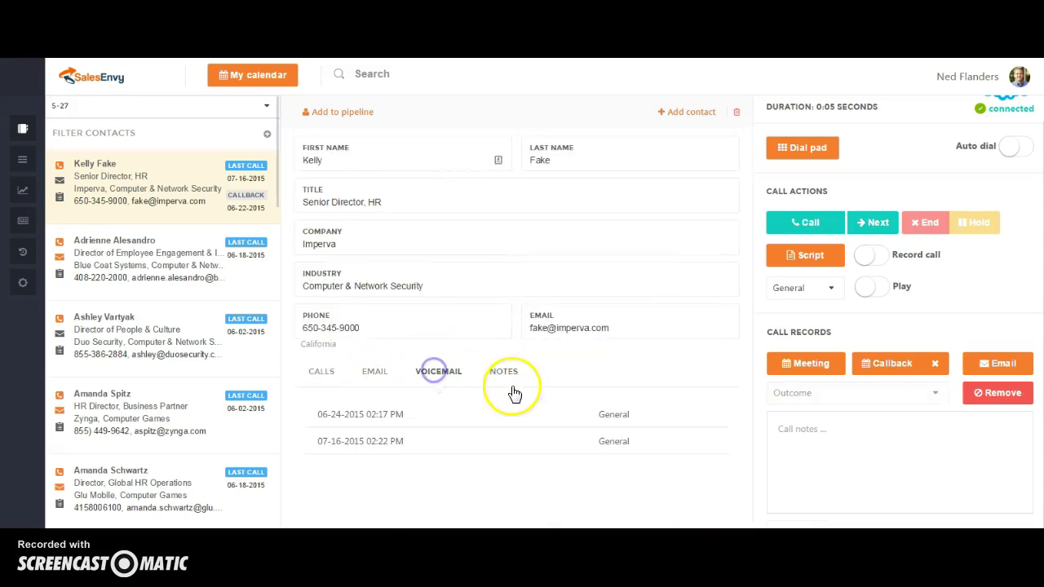
{"action": "left_click", "coordinate": [505, 378]}
{"action": "left_click", "coordinate": [441, 375]}
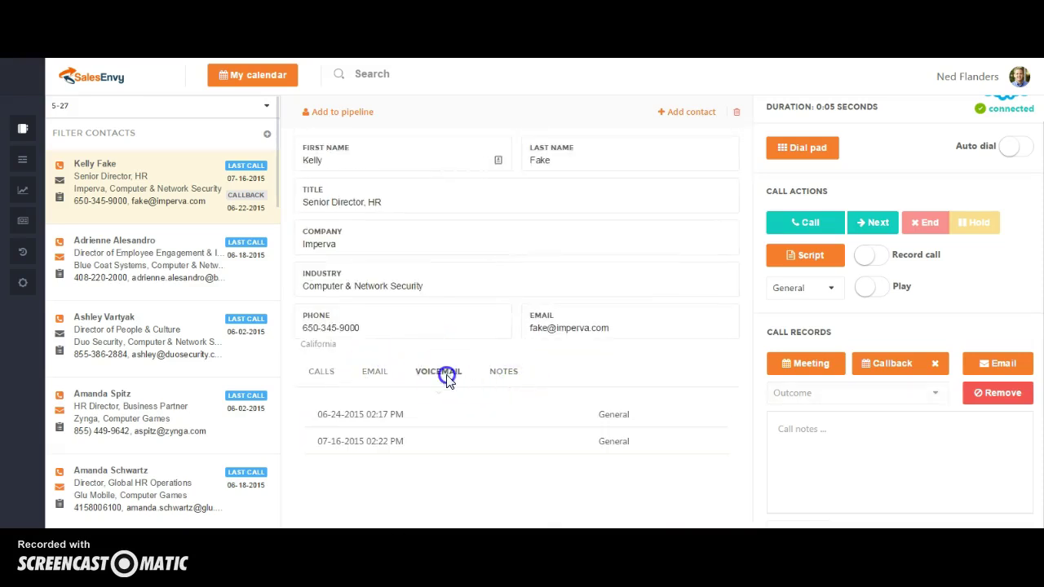
{"action": "left_click", "coordinate": [383, 374]}
{"action": "left_click", "coordinate": [320, 372]}
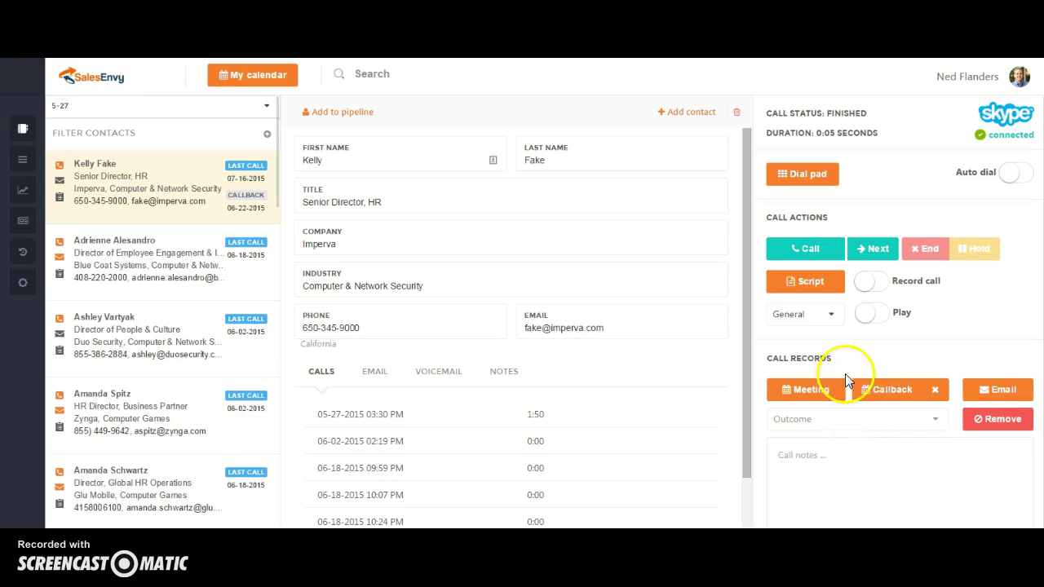
- Start an email to the selected contact and fill it in with the After VM template
{"action": "left_click", "coordinate": [1002, 392]}
{"action": "left_click", "coordinate": [1007, 395]}
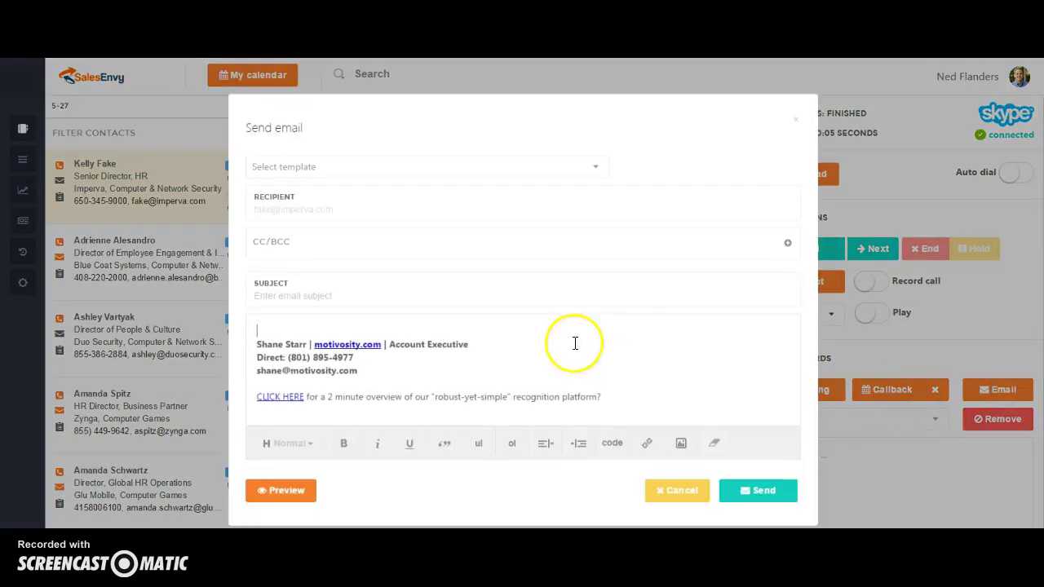
{"action": "left_click", "coordinate": [328, 167]}
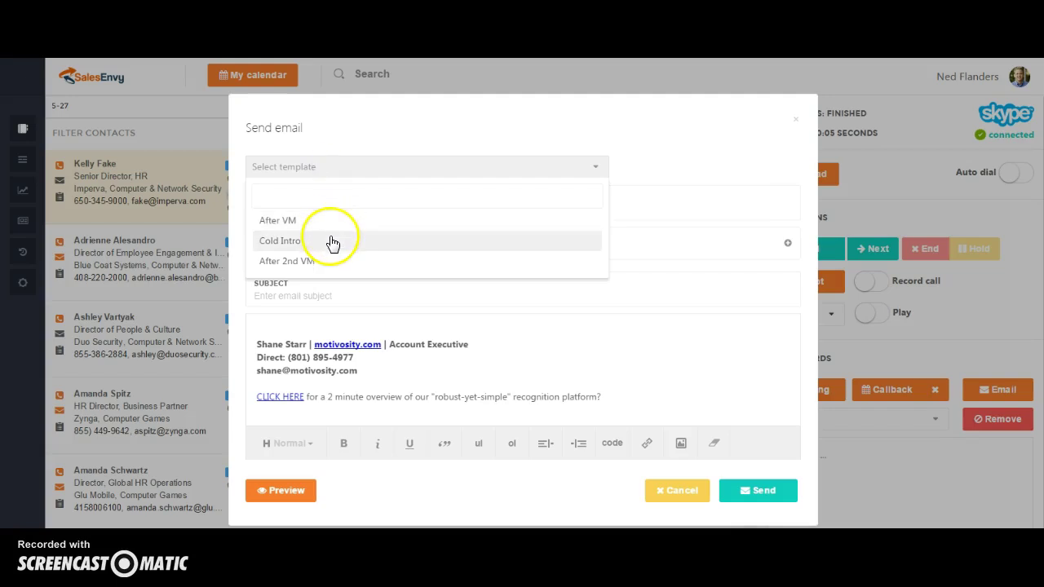
{"action": "left_click", "coordinate": [335, 220]}
{"action": "left_click", "coordinate": [291, 242]}
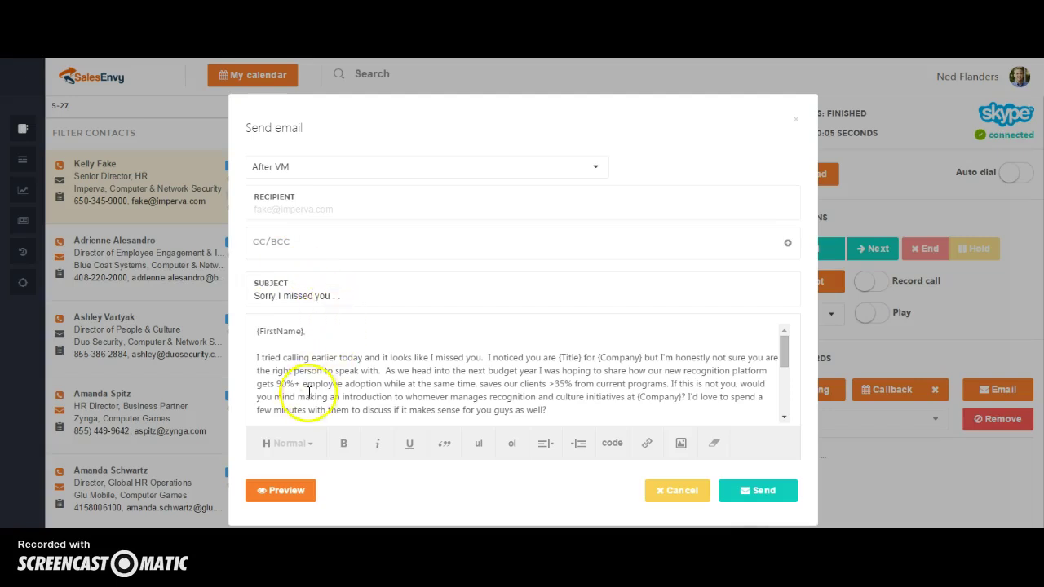
- Preview the templated email, check the merged title and company in its first paragraph, and cancel it without sending
{"action": "scroll", "coordinate": [308, 375], "scroll_direction": "down", "scroll_amount": 2}
{"action": "scroll", "coordinate": [315, 346], "scroll_direction": "up", "scroll_amount": 2}
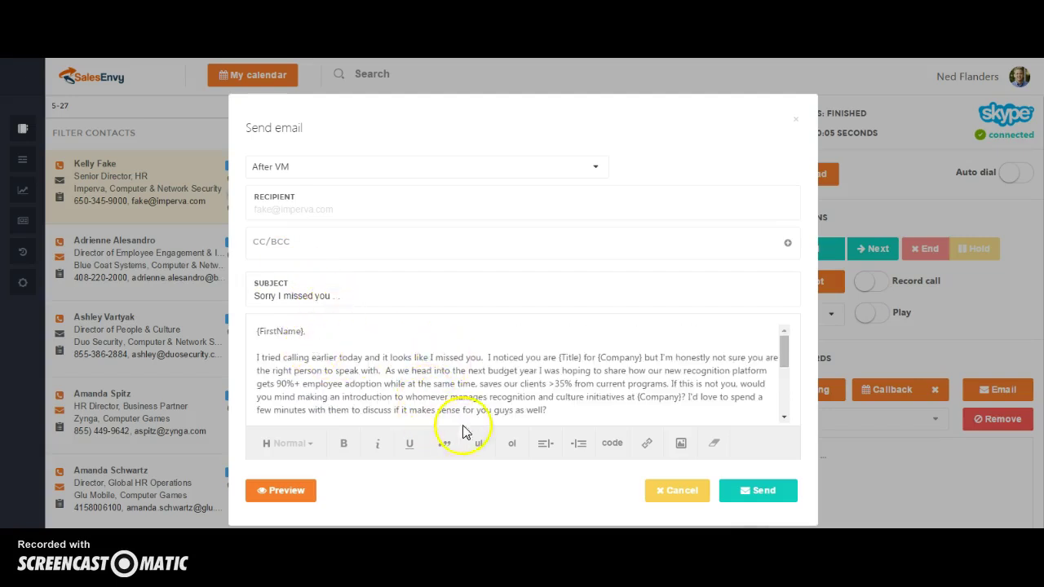
{"action": "left_click", "coordinate": [273, 487]}
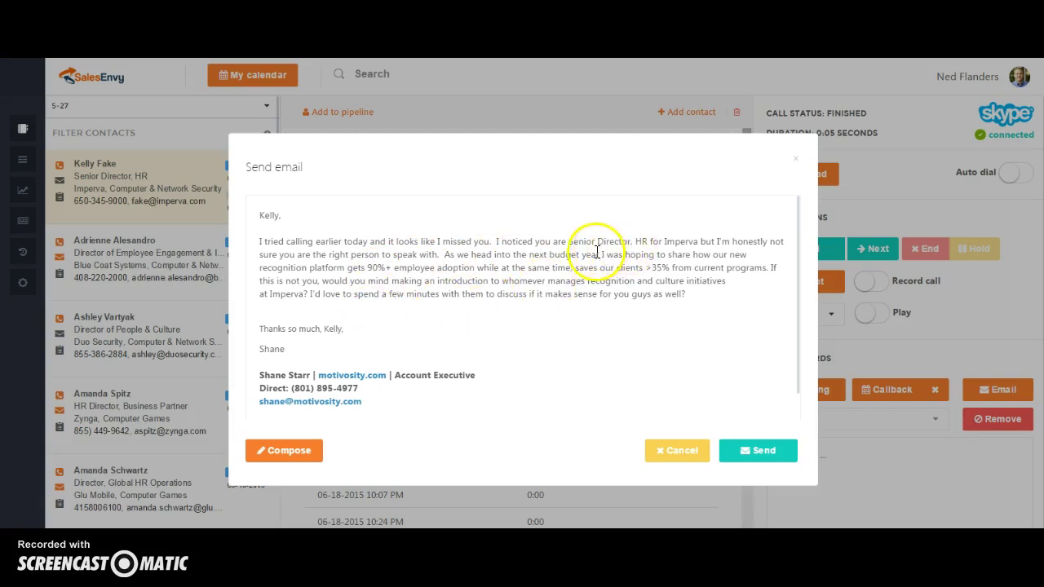
{"action": "left_click_drag", "start_coordinate": [569, 241], "coordinate": [712, 254]}
{"action": "left_click", "coordinate": [671, 450]}
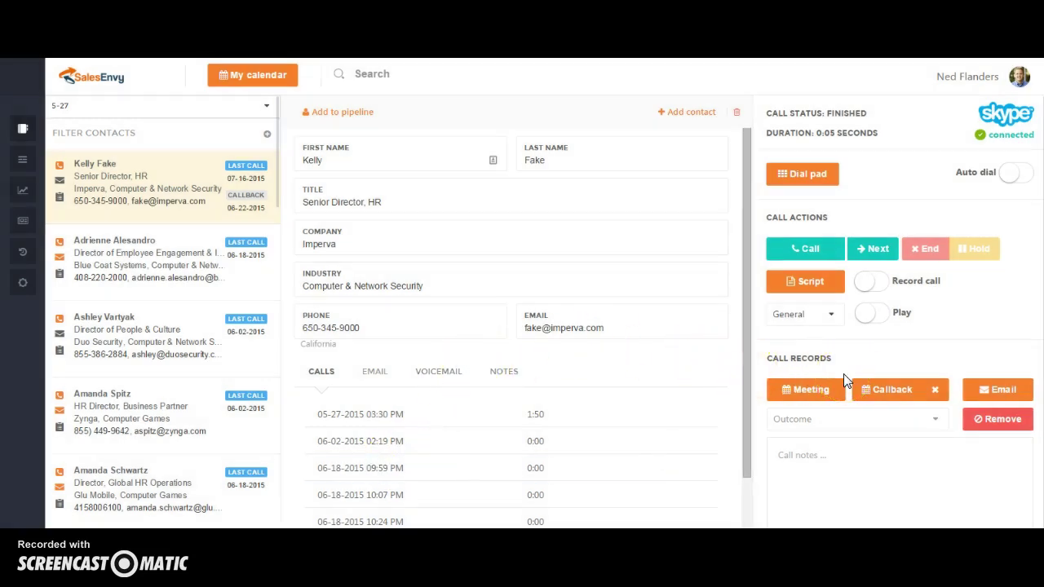
- Set the contact's callback date to 06-30-2015 and change it to 06-16-2015
{"action": "scroll", "coordinate": [843, 374], "scroll_direction": "down", "scroll_amount": 1}
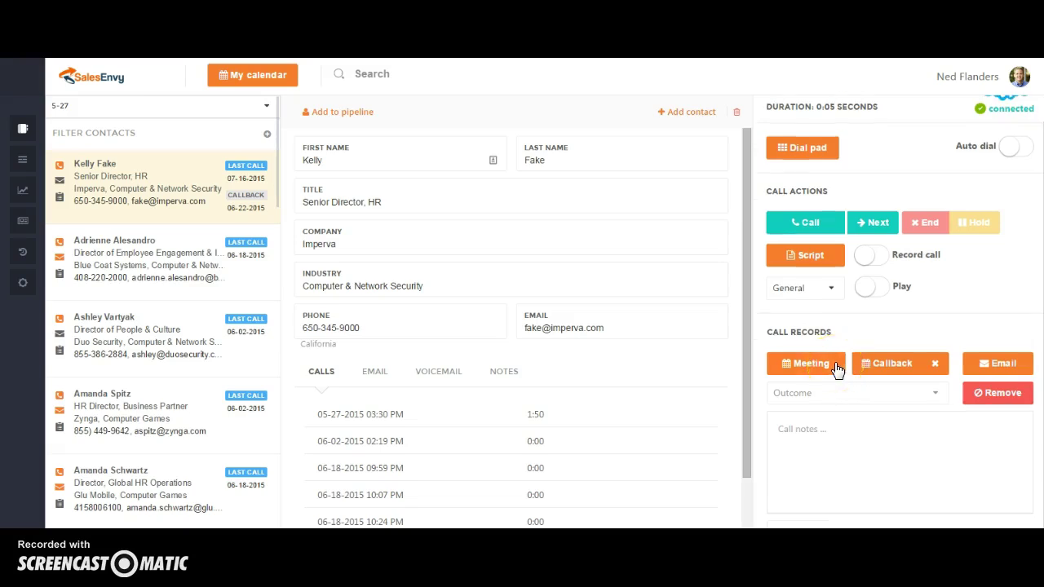
{"action": "left_click", "coordinate": [907, 371]}
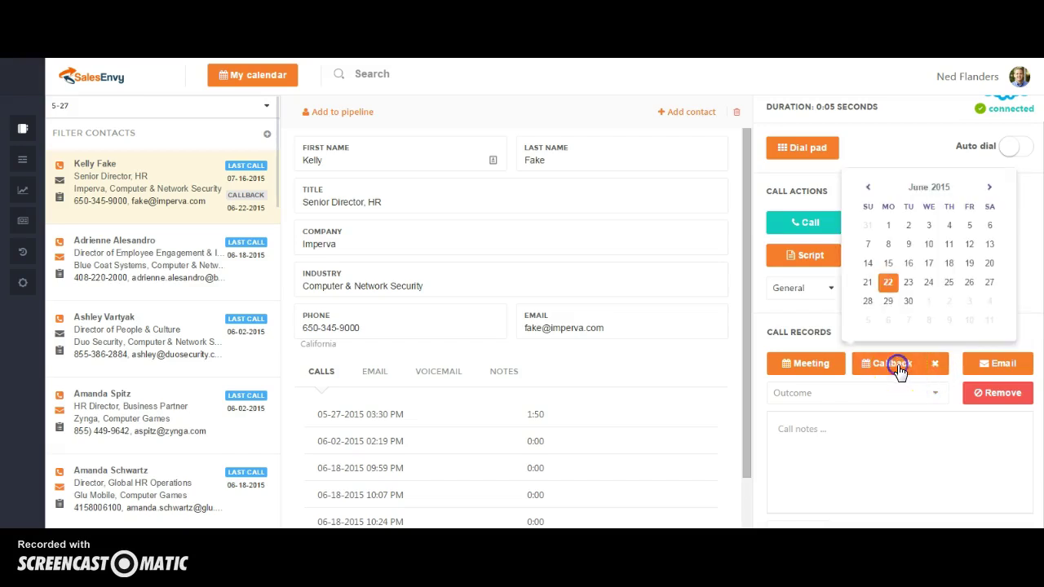
{"action": "left_click", "coordinate": [948, 282]}
{"action": "left_click", "coordinate": [907, 301]}
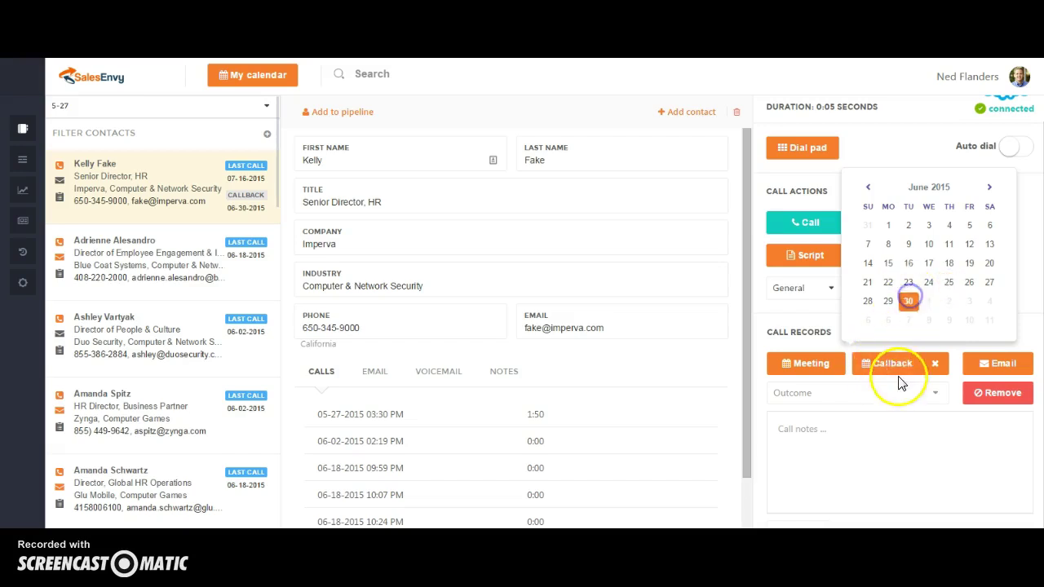
{"action": "left_click", "coordinate": [907, 263]}
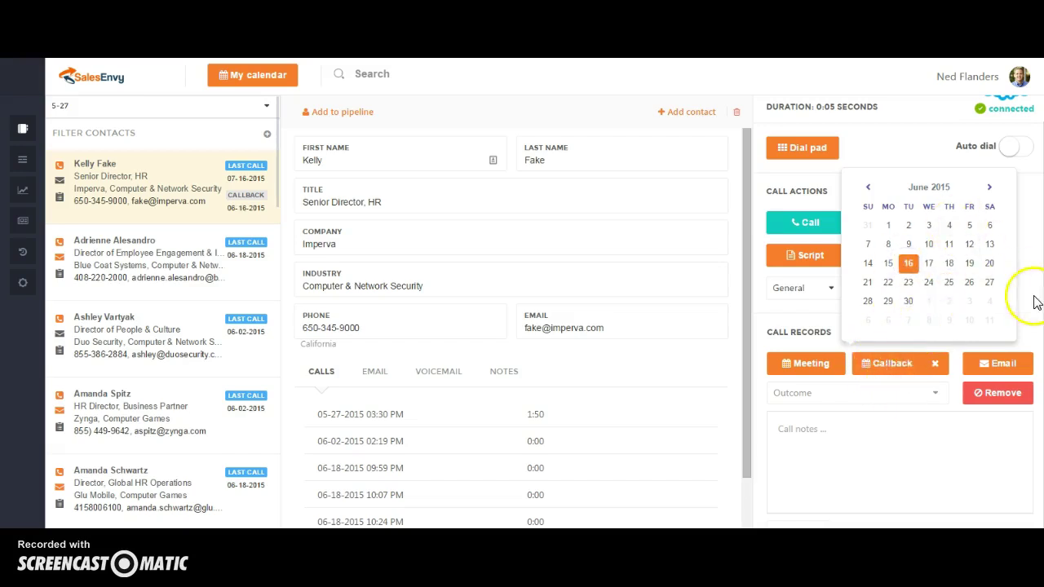
{"action": "left_click", "coordinate": [1029, 336]}
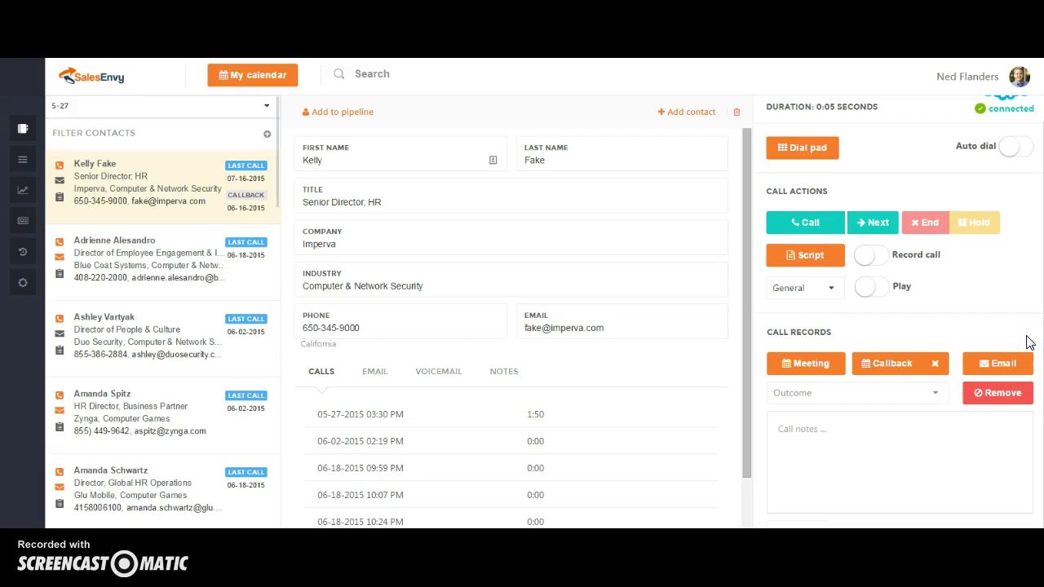
- Set the contact's callback date to 07-30-2015
{"action": "left_click", "coordinate": [902, 377]}
{"action": "left_click", "coordinate": [999, 186]}
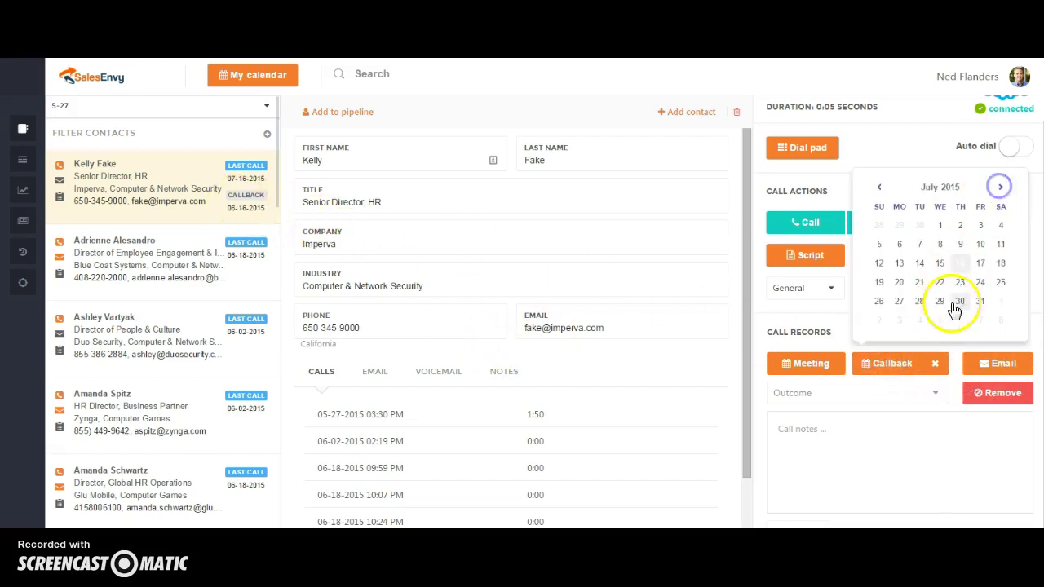
{"action": "left_click", "coordinate": [959, 301]}
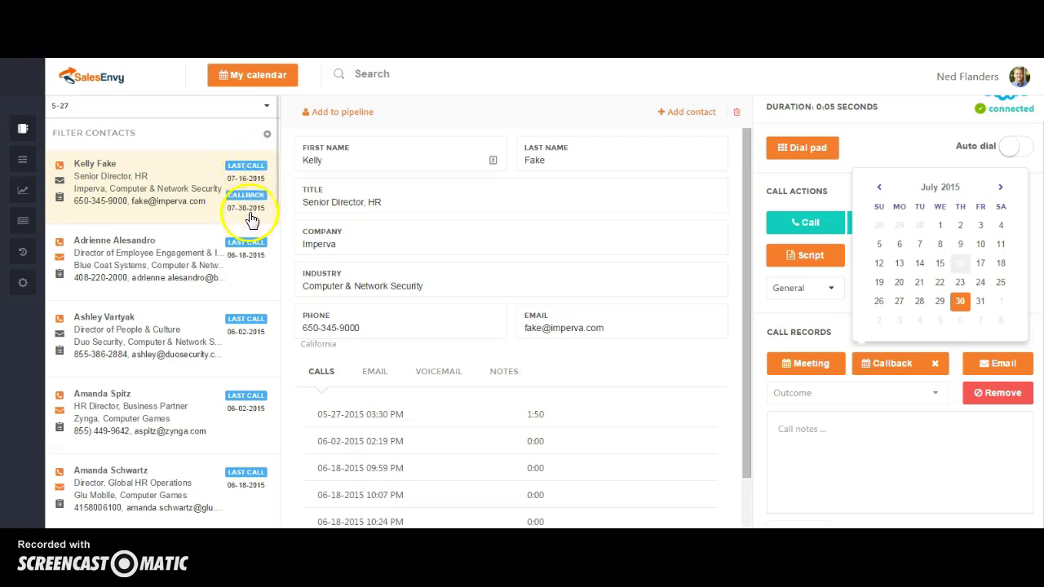
{"action": "left_click", "coordinate": [755, 362]}
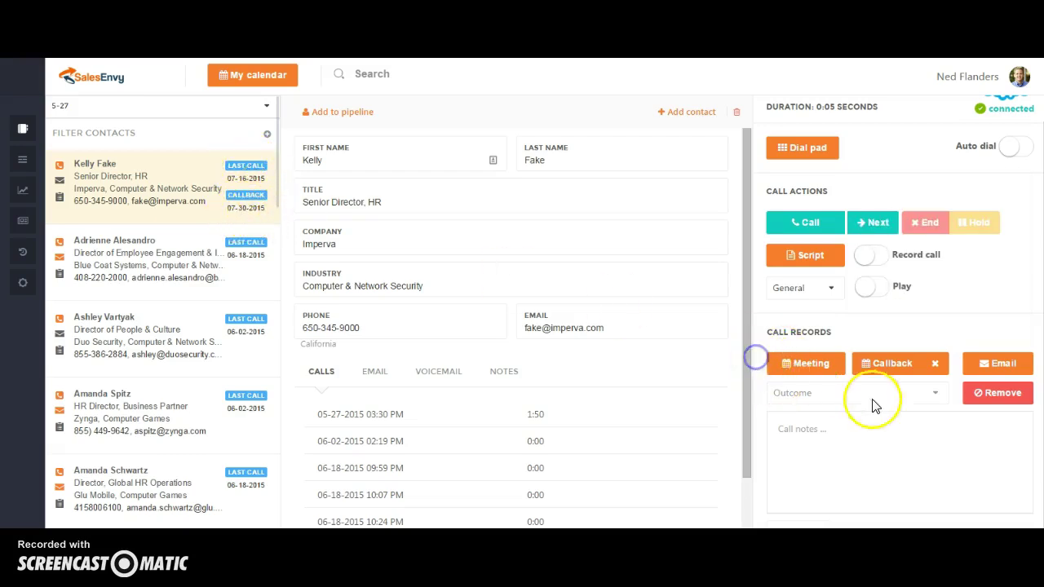
{"action": "left_click", "coordinate": [970, 396]}
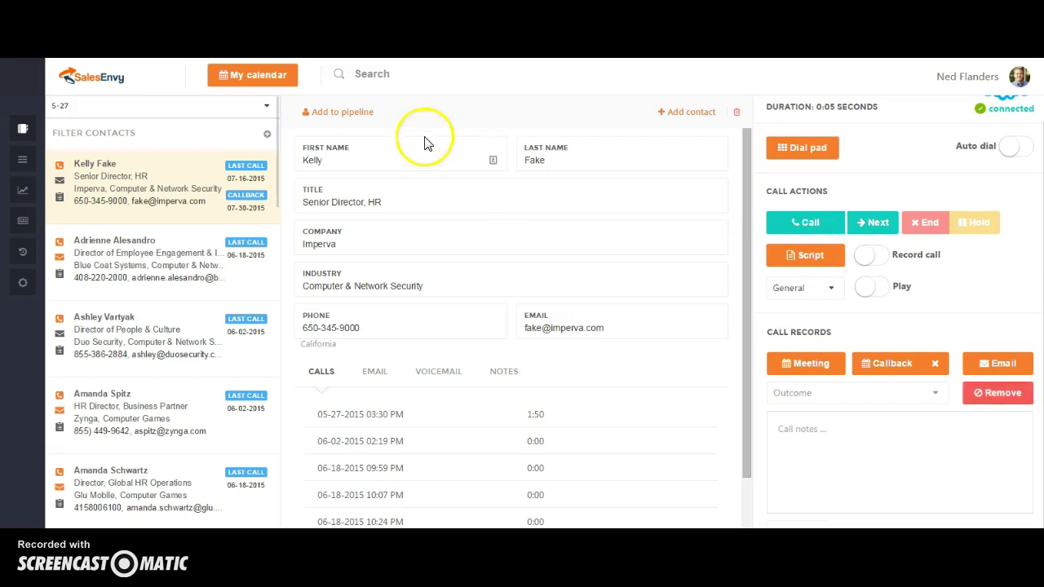
- Review the pipelines the contact can be added to and the stages of Sales Process, without adding the contact
{"action": "left_click", "coordinate": [346, 114]}
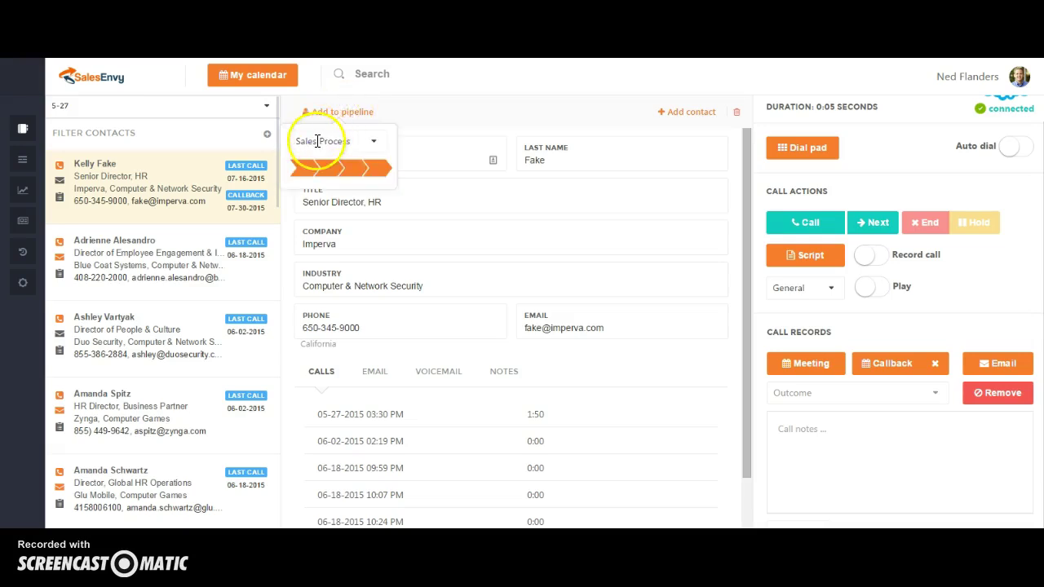
{"action": "left_click", "coordinate": [364, 145]}
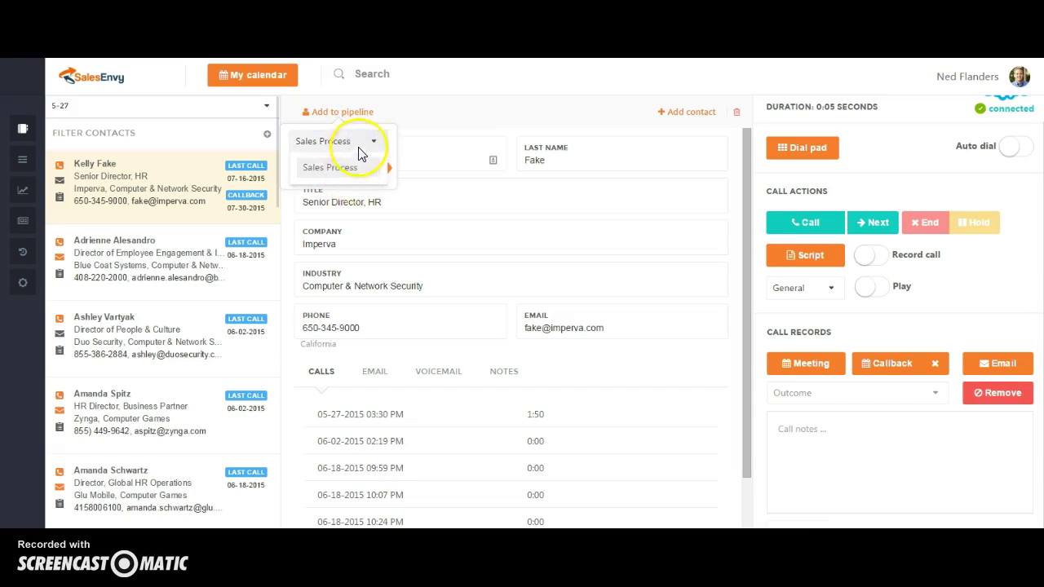
{"action": "left_click", "coordinate": [414, 114]}
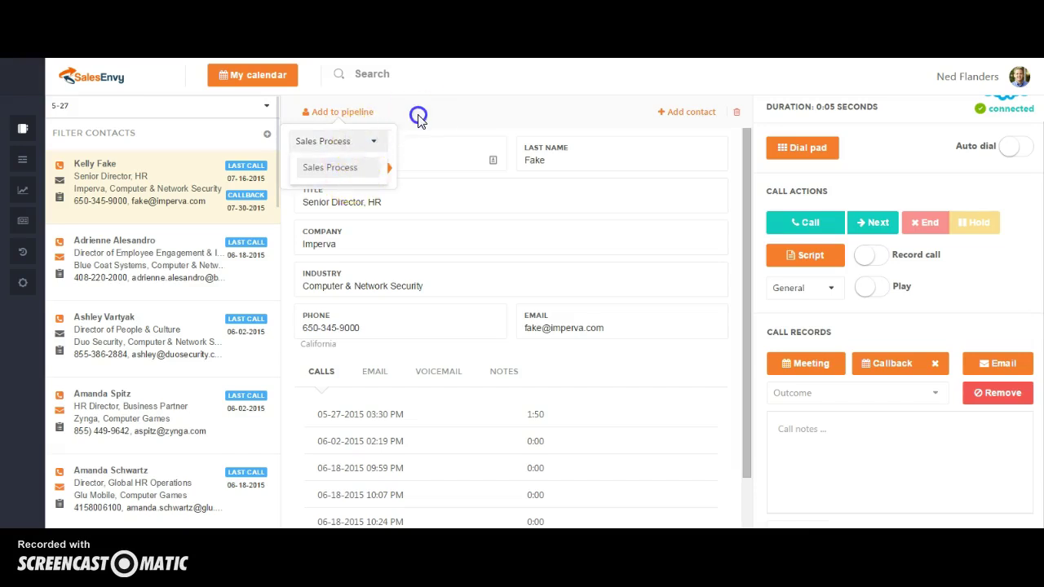
{"action": "left_click", "coordinate": [343, 121]}
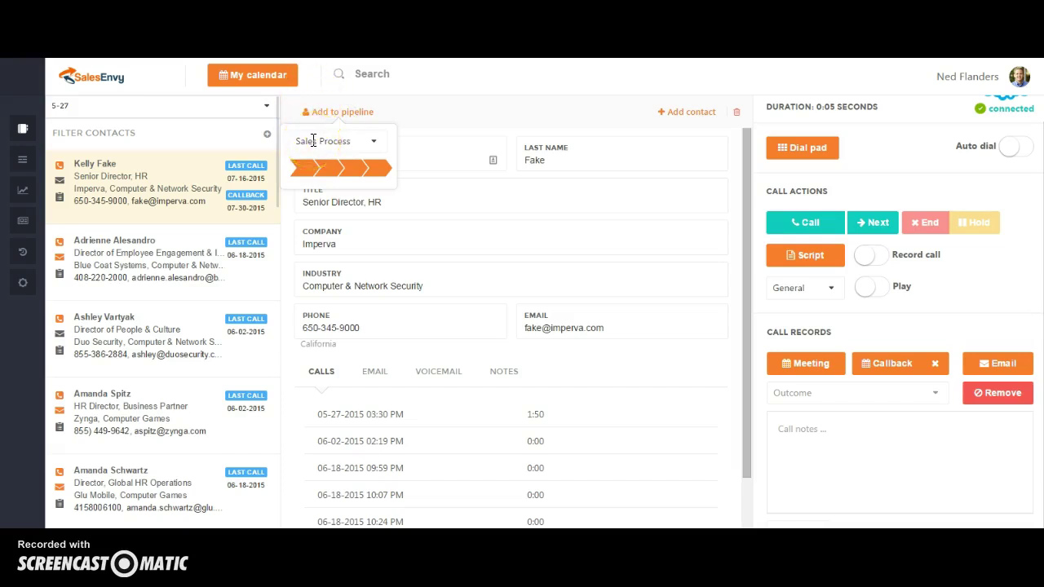
{"action": "left_click", "coordinate": [314, 141]}
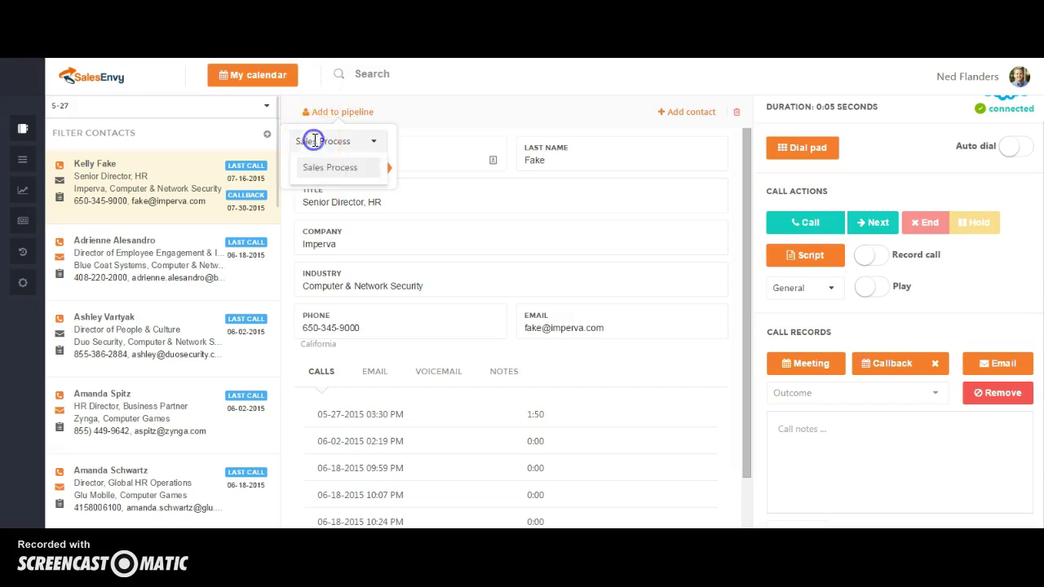
{"action": "left_click", "coordinate": [385, 140]}
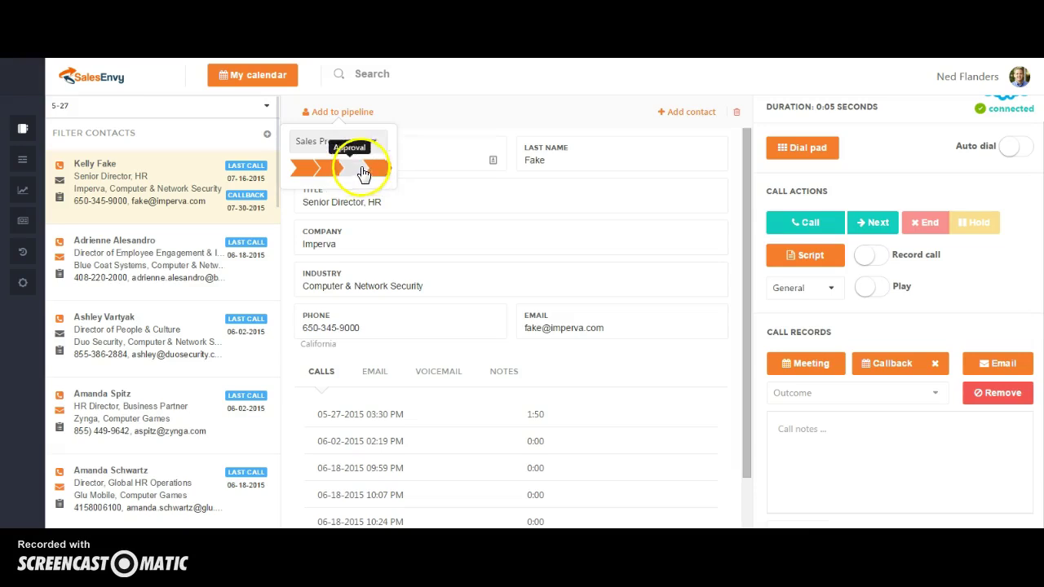
{"action": "left_click", "coordinate": [397, 117]}
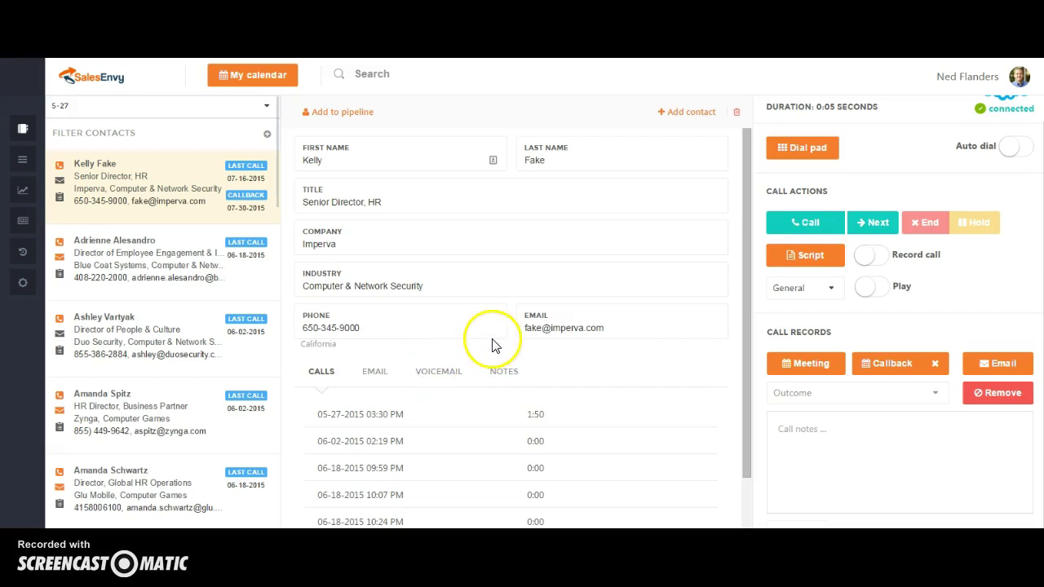
- Review the campaign lists and the contact filter's sort fields, without choosing any, and collapse the filter
{"action": "left_click", "coordinate": [93, 111]}
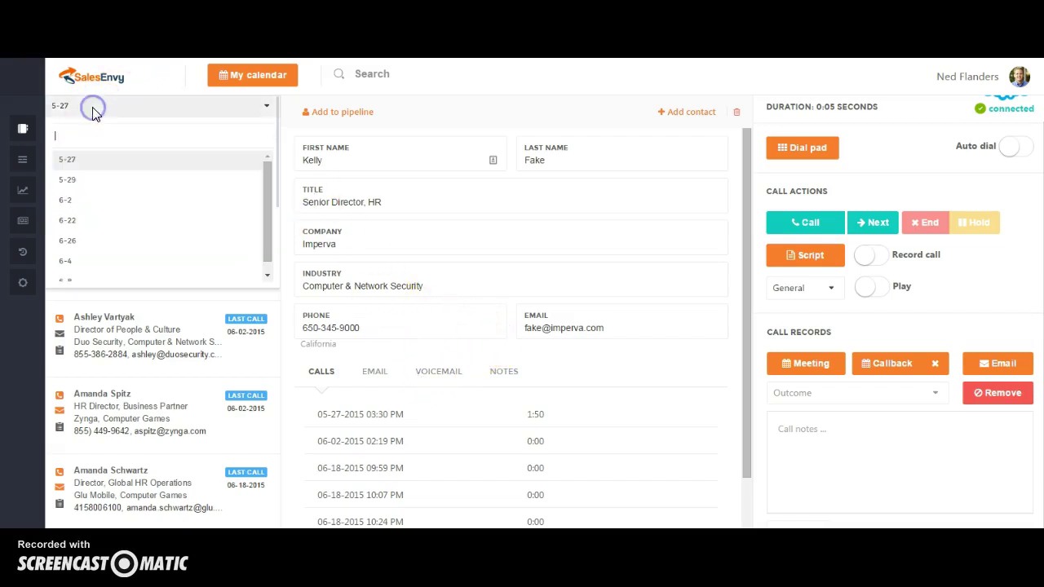
{"action": "left_click", "coordinate": [290, 106]}
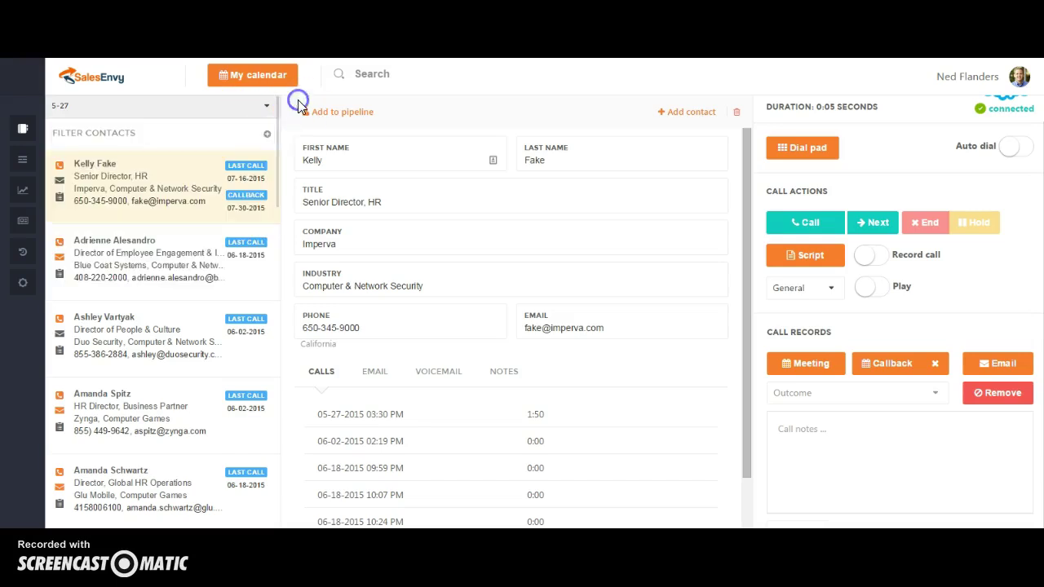
{"action": "left_click", "coordinate": [72, 135]}
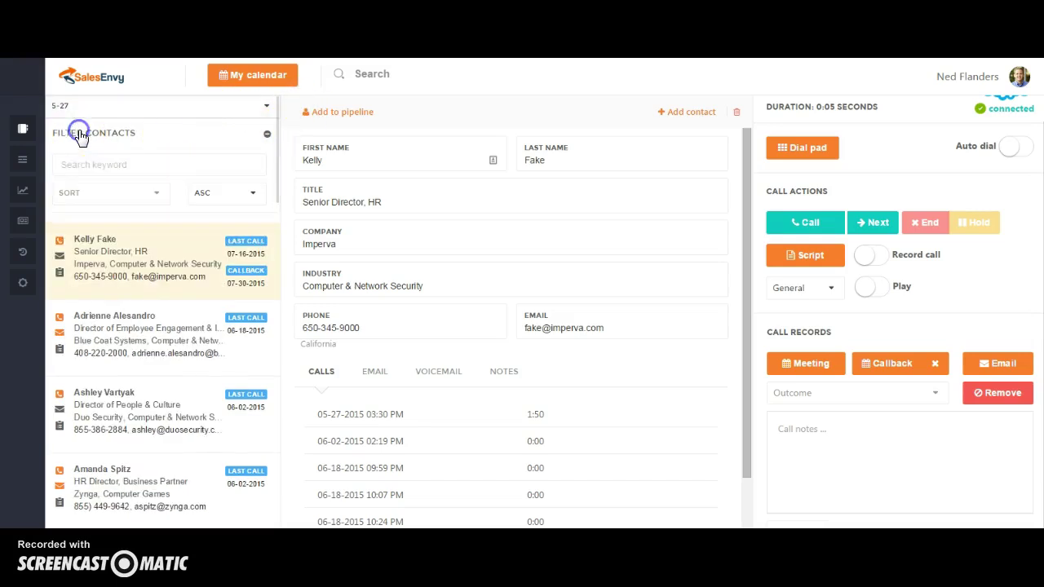
{"action": "left_click", "coordinate": [70, 194]}
{"action": "scroll", "coordinate": [85, 252], "scroll_direction": "down", "scroll_amount": 2}
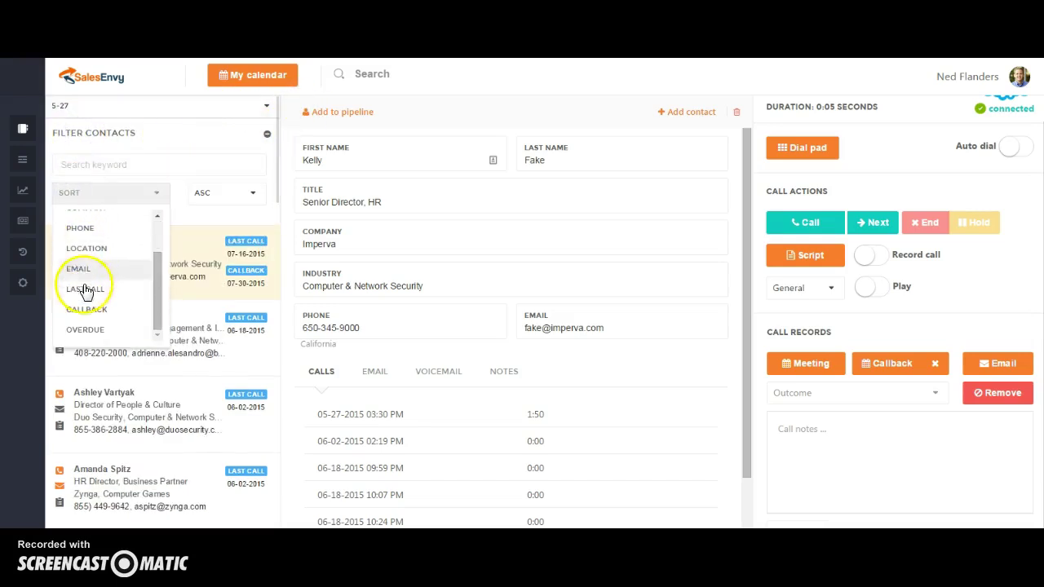
{"action": "scroll", "coordinate": [85, 313], "scroll_direction": "up", "scroll_amount": 3}
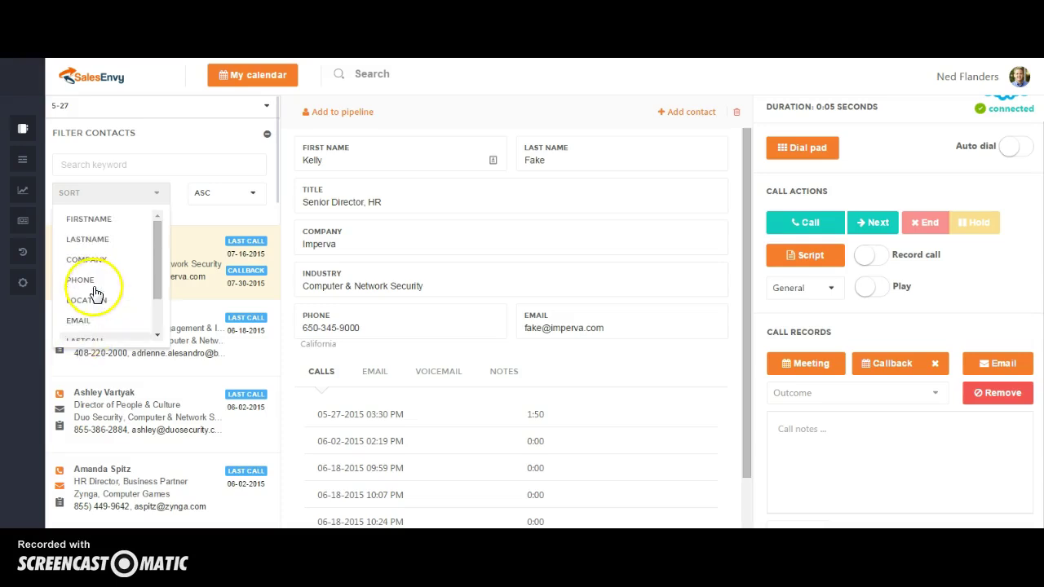
{"action": "left_click_drag", "start_coordinate": [350, 347], "coordinate": [309, 349]}
{"action": "left_click", "coordinate": [300, 352]}
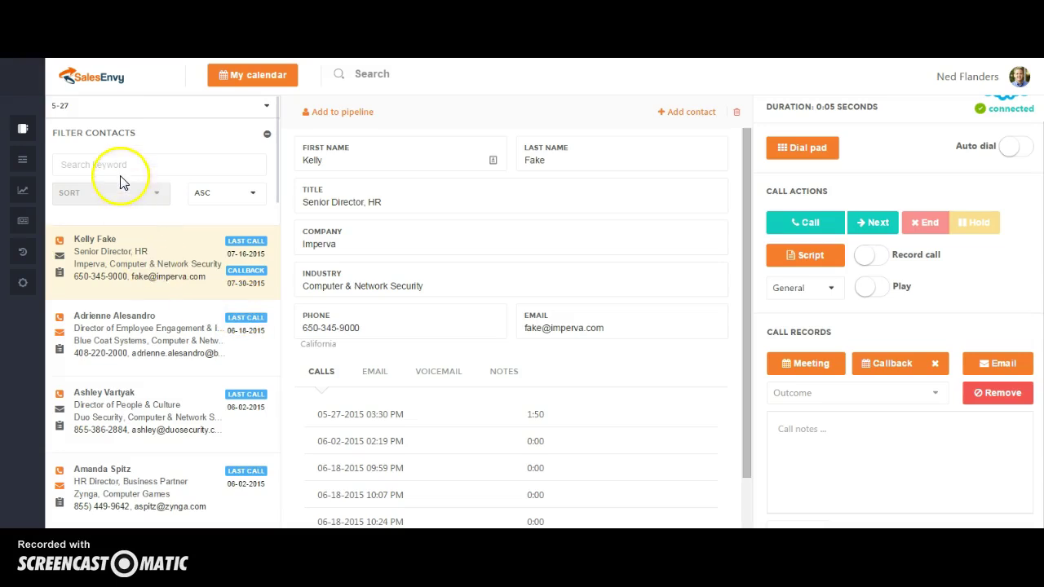
{"action": "left_click", "coordinate": [106, 193]}
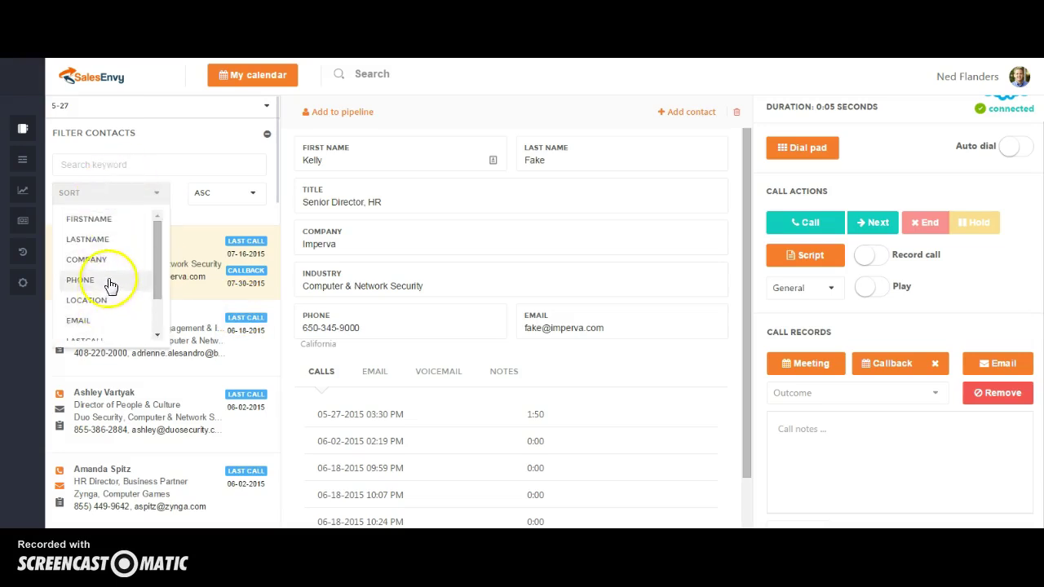
{"action": "scroll", "coordinate": [105, 294], "scroll_direction": "down", "scroll_amount": 2}
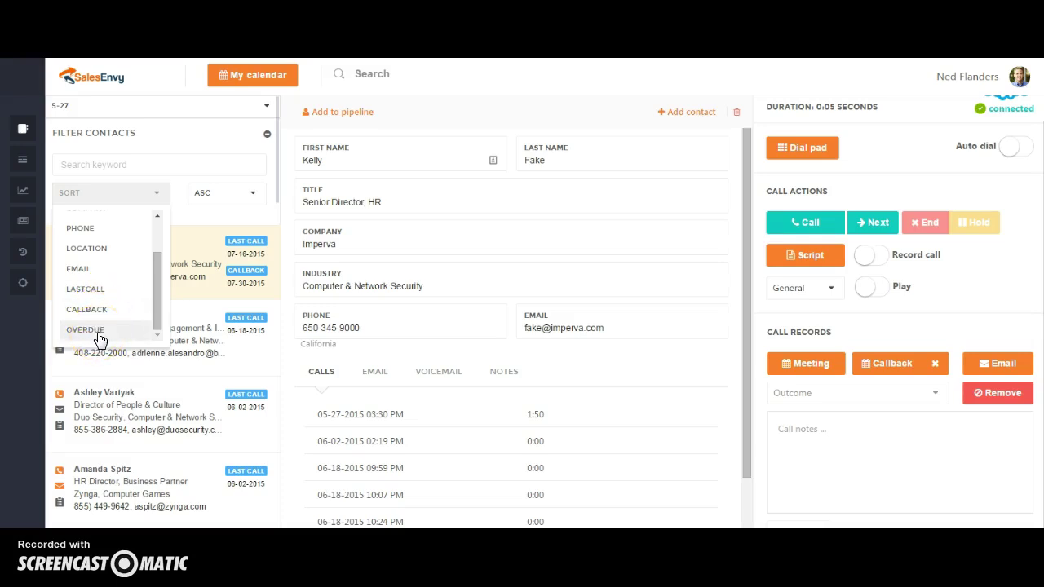
{"action": "left_click", "coordinate": [267, 134]}
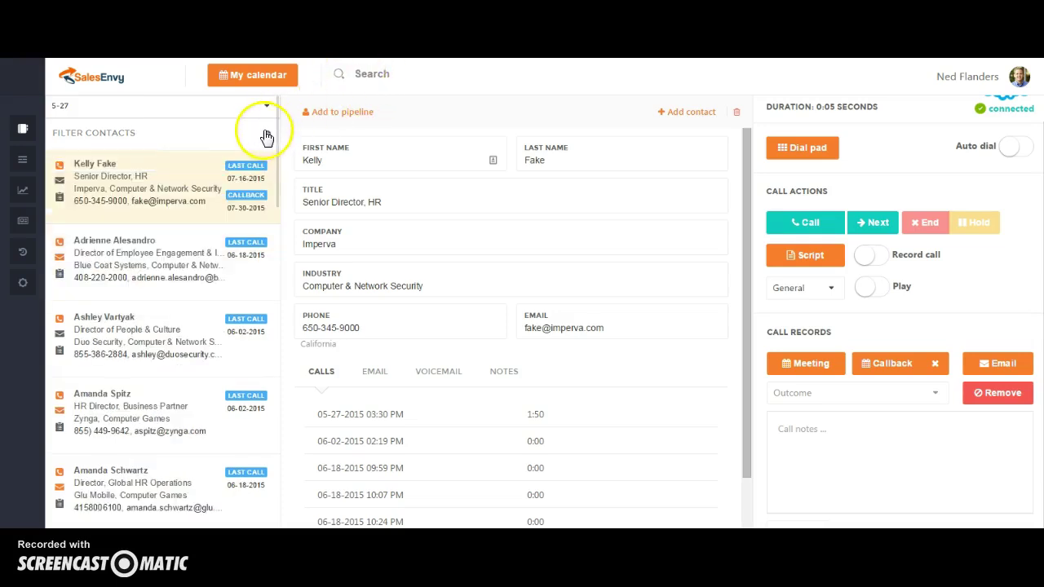
- View the calendar week of July 12–18, 2015, and close the calendar
{"action": "left_click", "coordinate": [250, 81]}
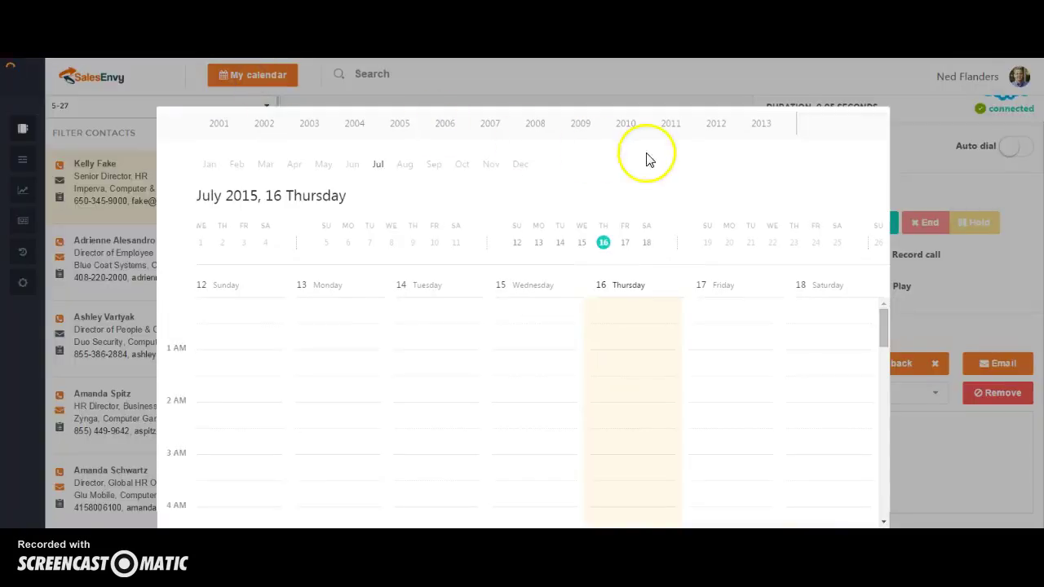
{"action": "left_click", "coordinate": [949, 175]}
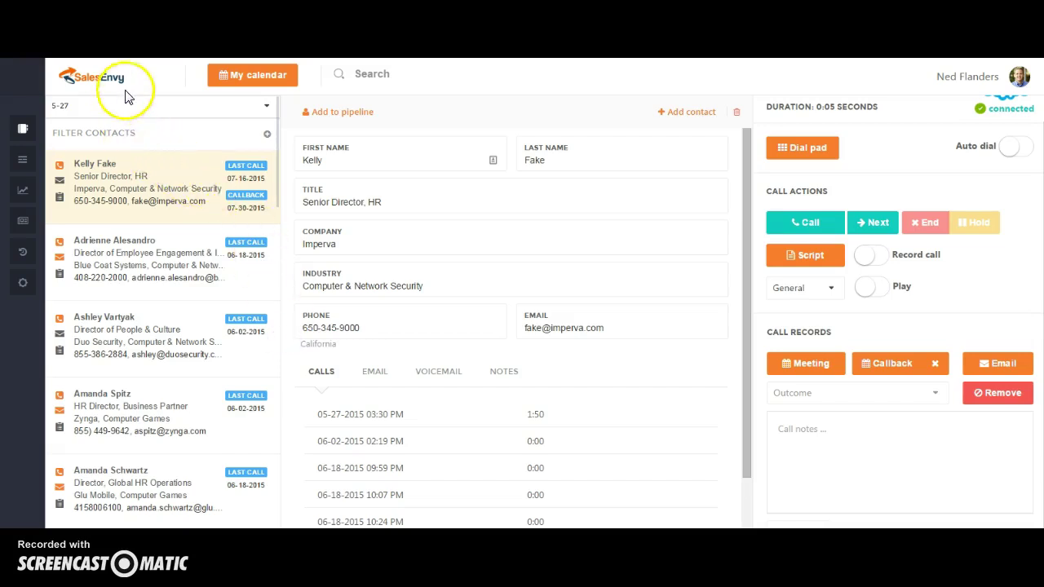
- Open the History page and examine its campaign filter choices, activity totals and call records, keeping all campaigns selected
{"action": "mouse_move", "coordinate": [9, 254]}
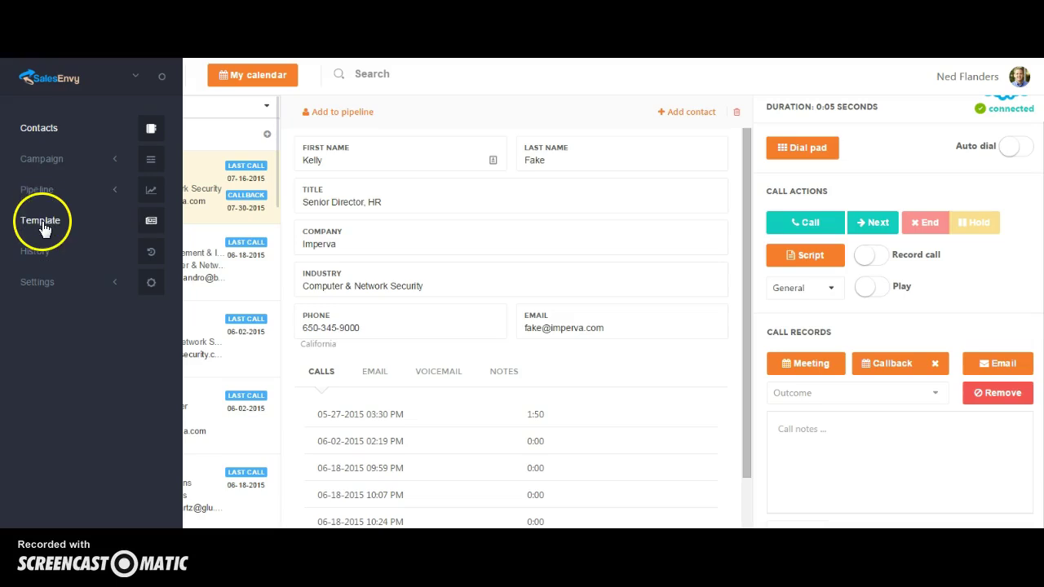
{"action": "left_click", "coordinate": [40, 254]}
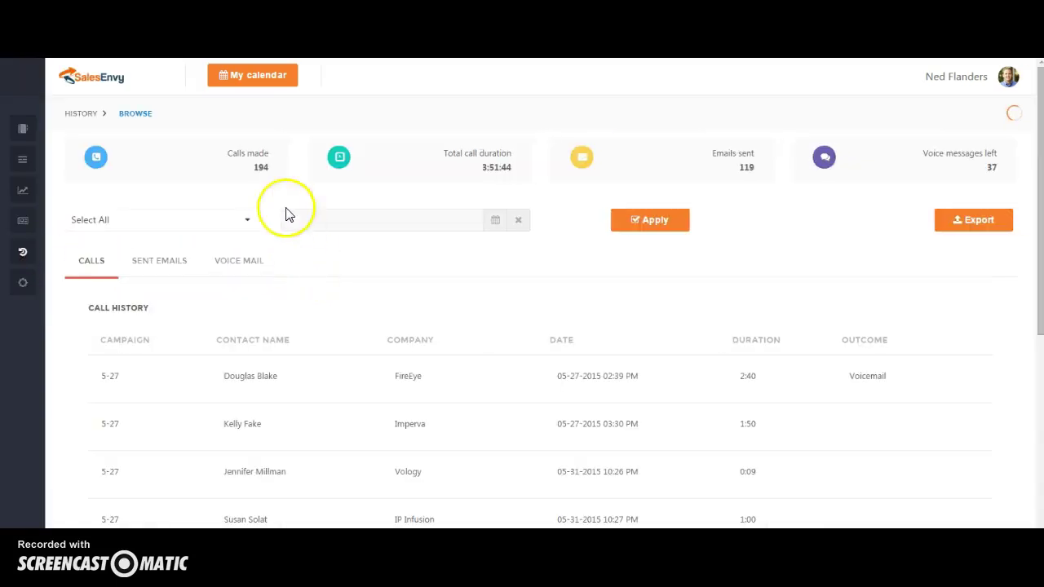
{"action": "left_click", "coordinate": [152, 224]}
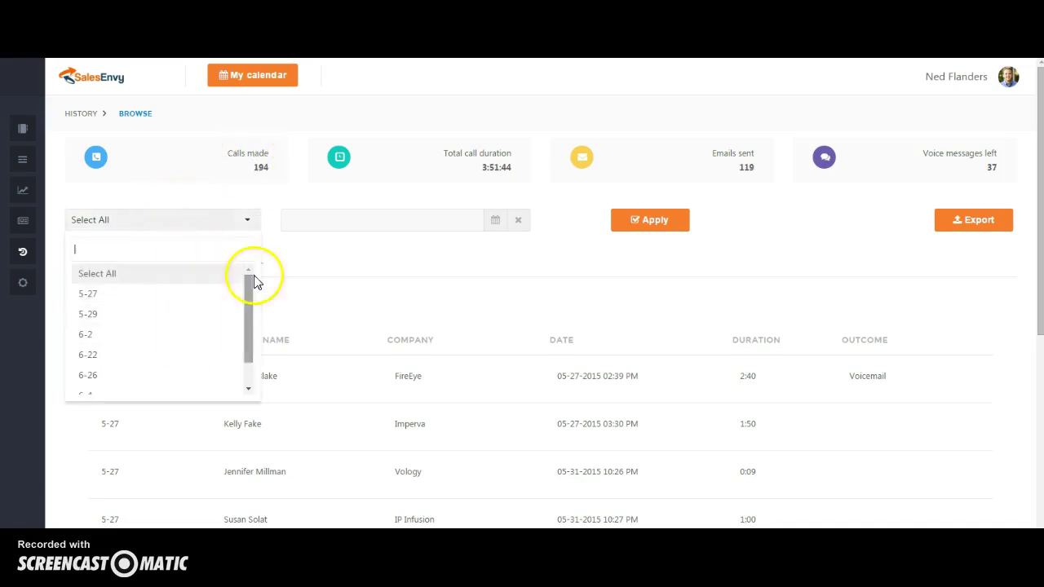
{"action": "left_click", "coordinate": [557, 276]}
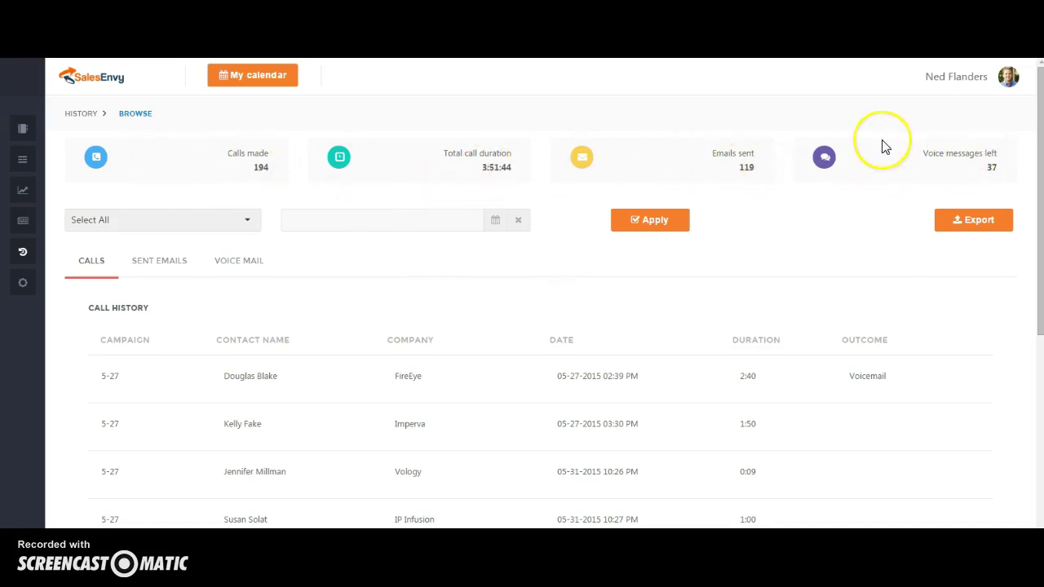
{"action": "scroll", "coordinate": [862, 301], "scroll_direction": "down", "scroll_amount": 5}
{"action": "scroll", "coordinate": [736, 361], "scroll_direction": "up", "scroll_amount": 5}
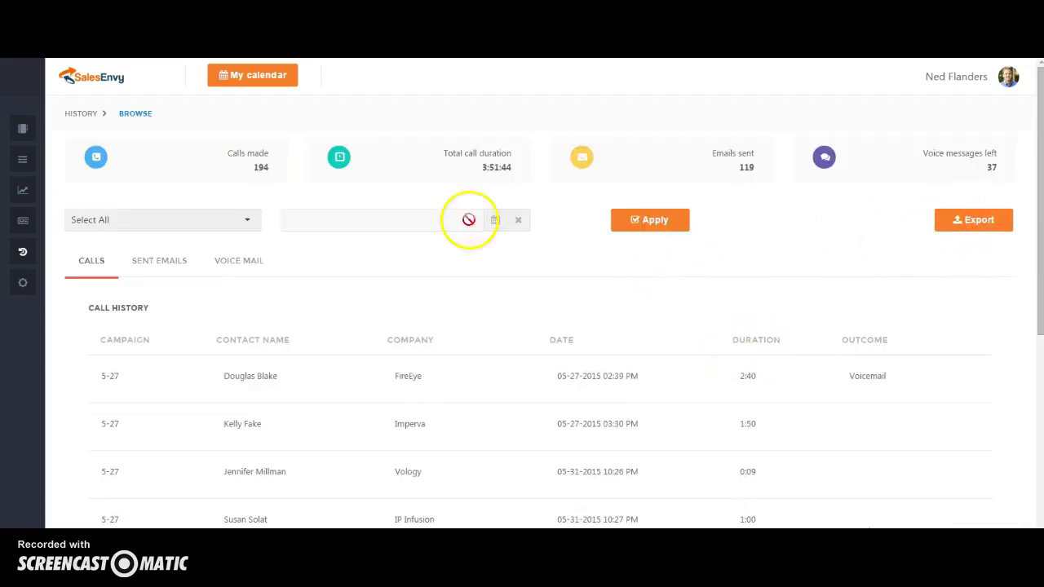
- View the general settings with their CRM options and the billing settings with the subscription details
{"action": "mouse_move", "coordinate": [28, 279]}
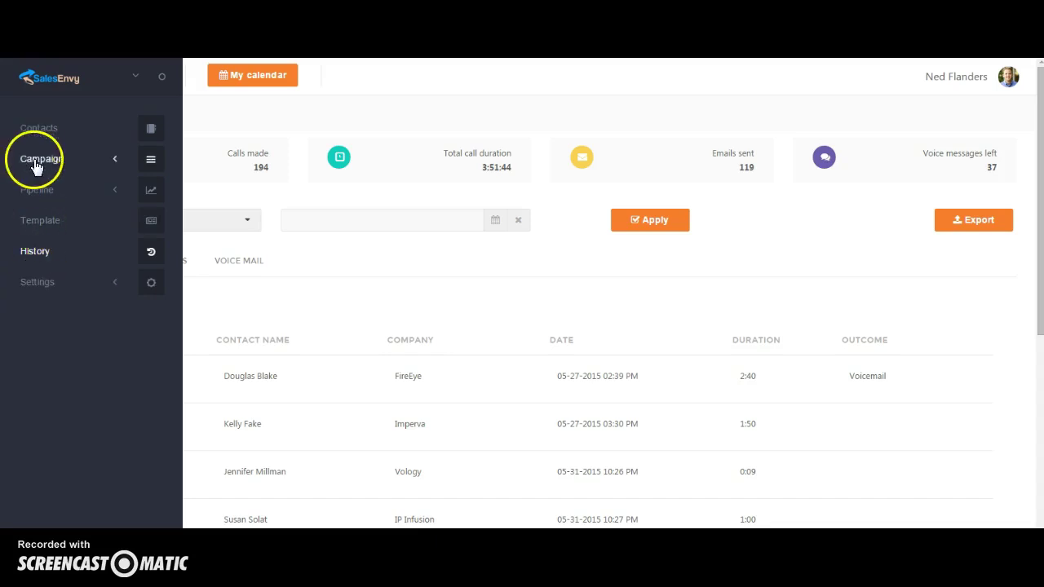
{"action": "left_click", "coordinate": [41, 286]}
{"action": "left_click", "coordinate": [47, 380]}
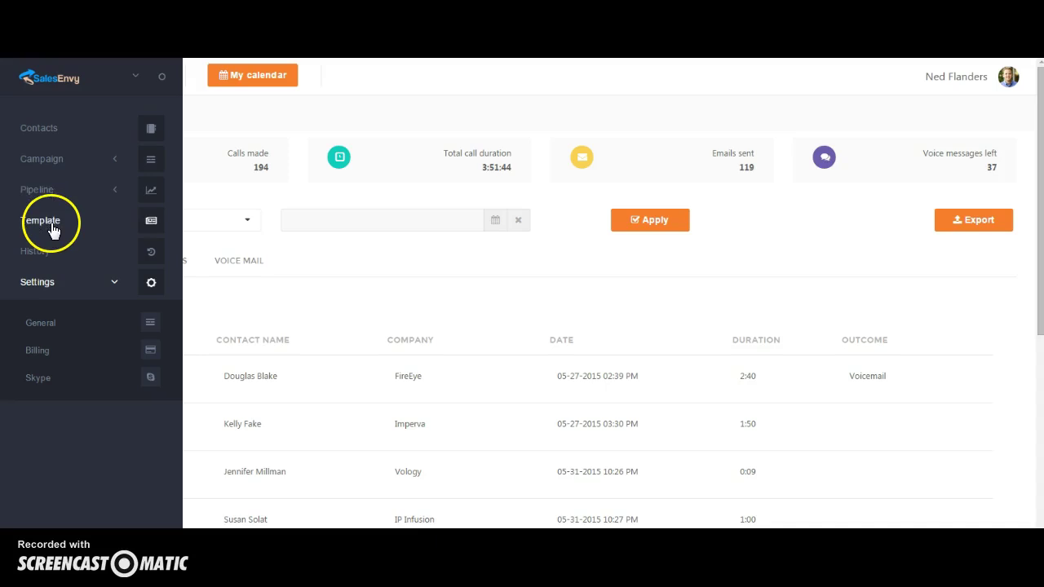
{"action": "left_click", "coordinate": [45, 323]}
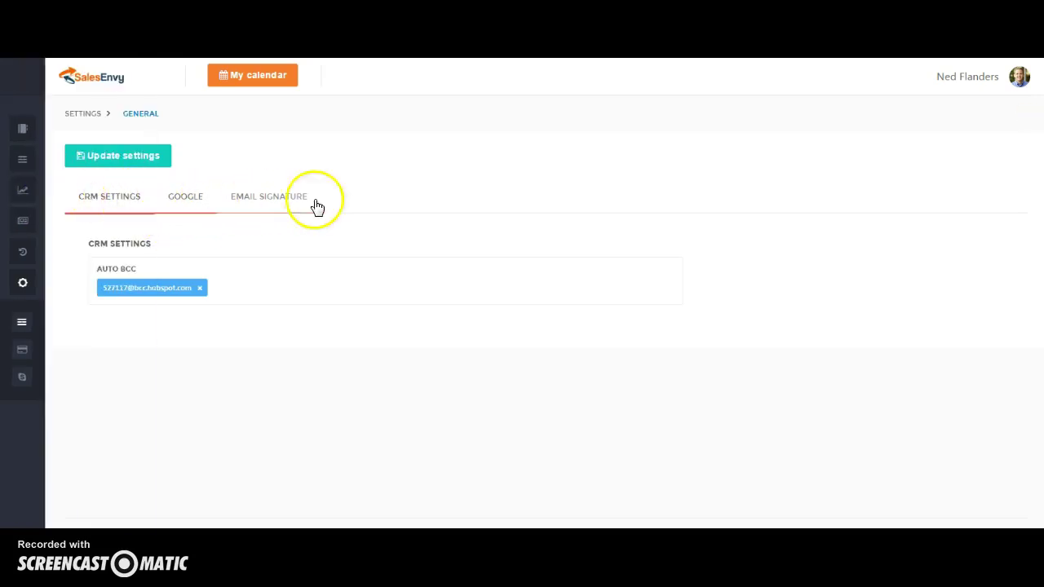
{"action": "mouse_move", "coordinate": [11, 346]}
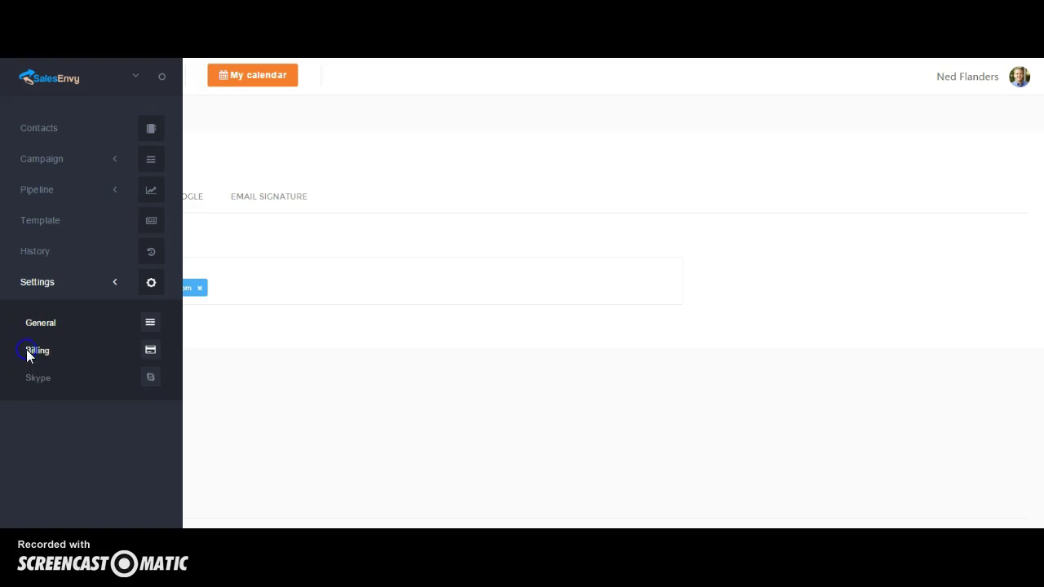
{"action": "left_click", "coordinate": [26, 349]}
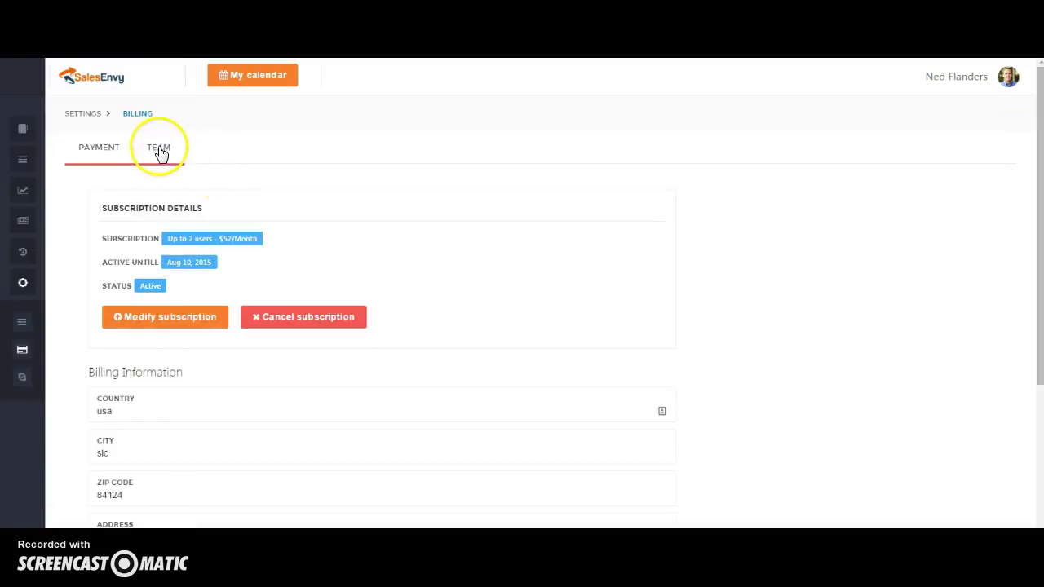
- Open the Skype settings and review Conversations, Call Outcome Values, Voice Messages, Skype Connect and the General options
{"action": "mouse_move", "coordinate": [23, 371]}
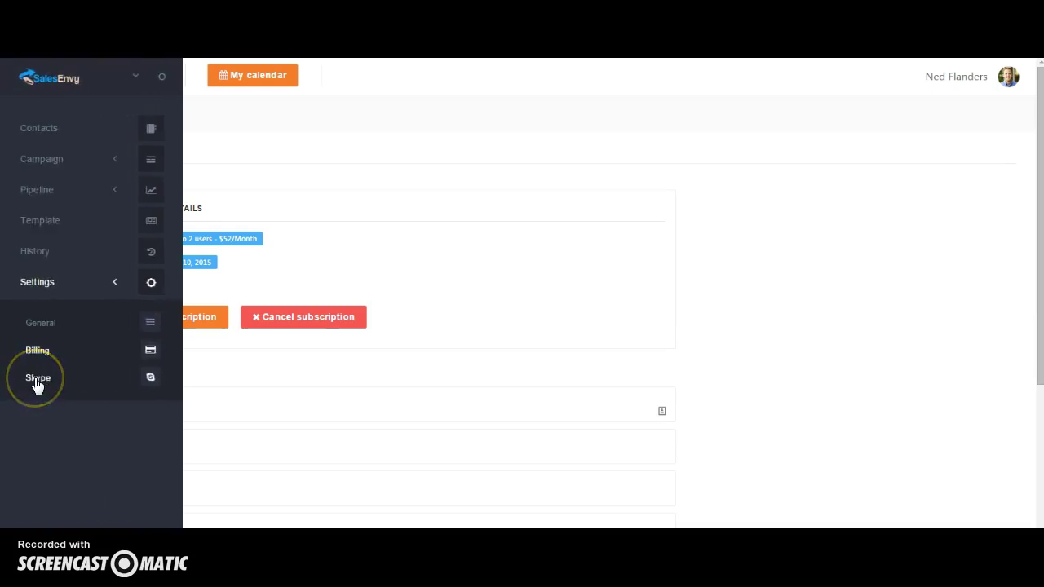
{"action": "left_click", "coordinate": [34, 377]}
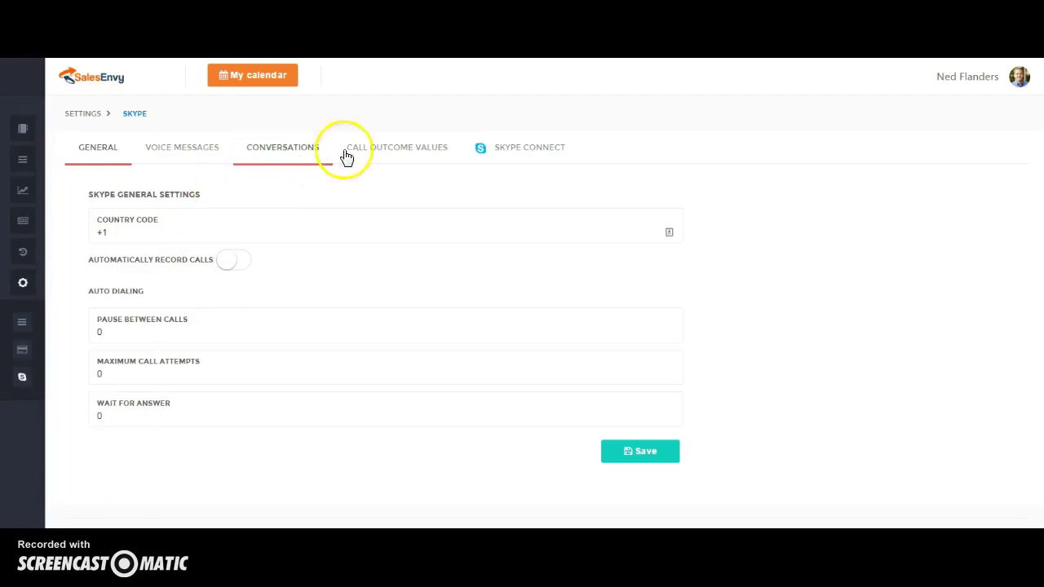
{"action": "left_click", "coordinate": [301, 149]}
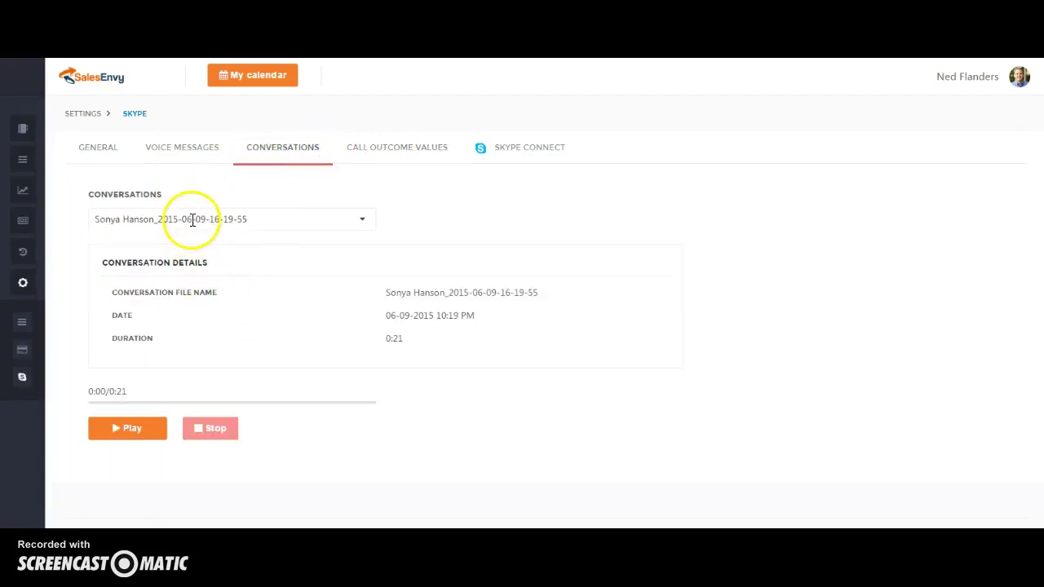
{"action": "left_click", "coordinate": [391, 151]}
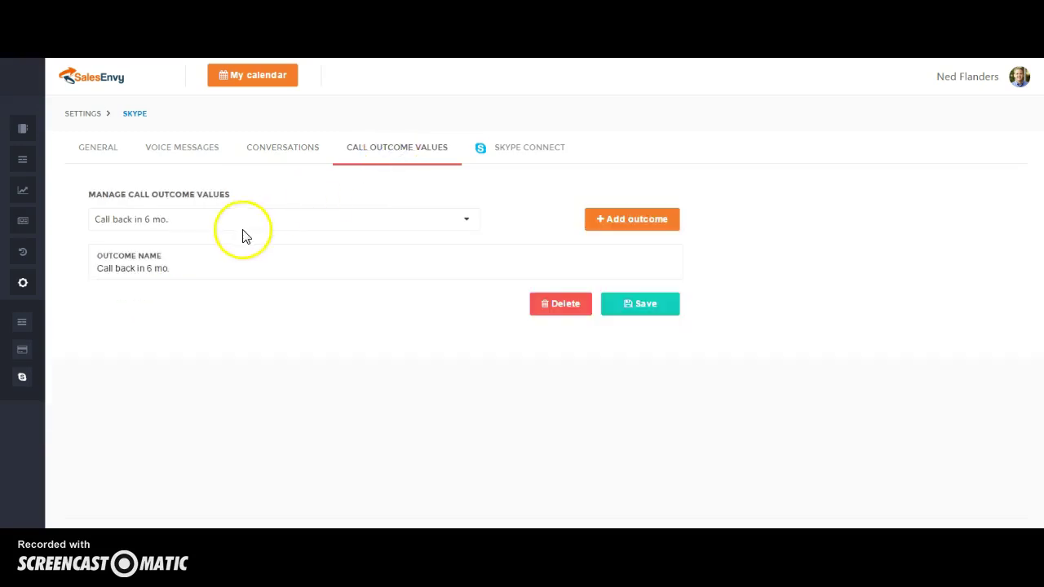
{"action": "left_click", "coordinate": [203, 149]}
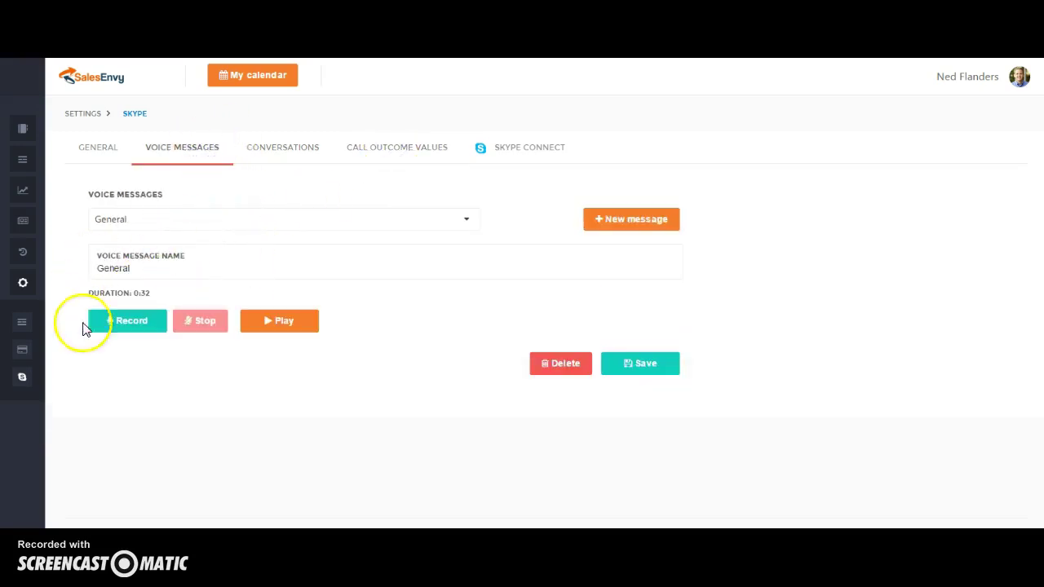
{"action": "left_click", "coordinate": [511, 154]}
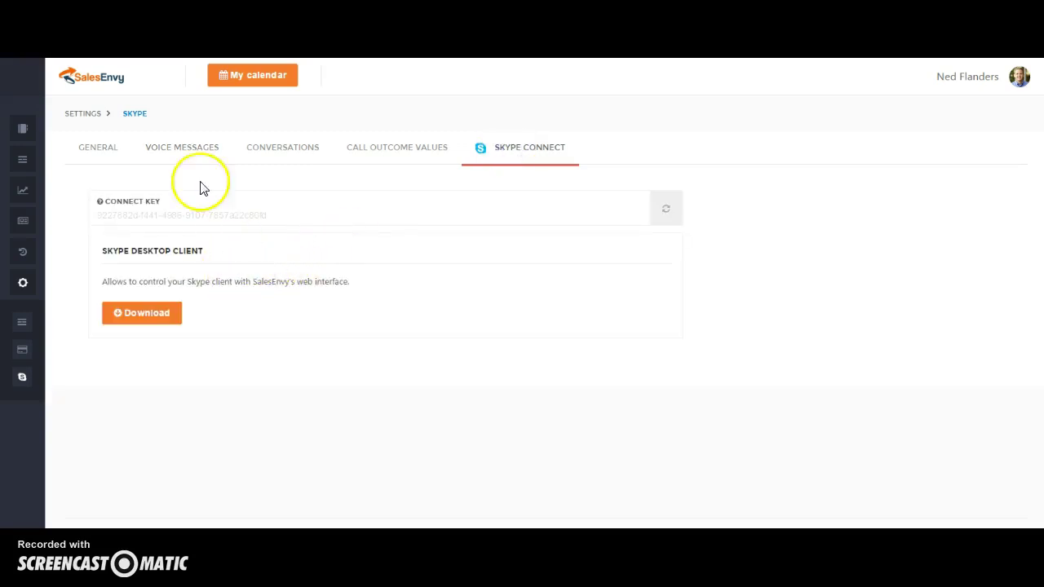
{"action": "left_click", "coordinate": [106, 147]}
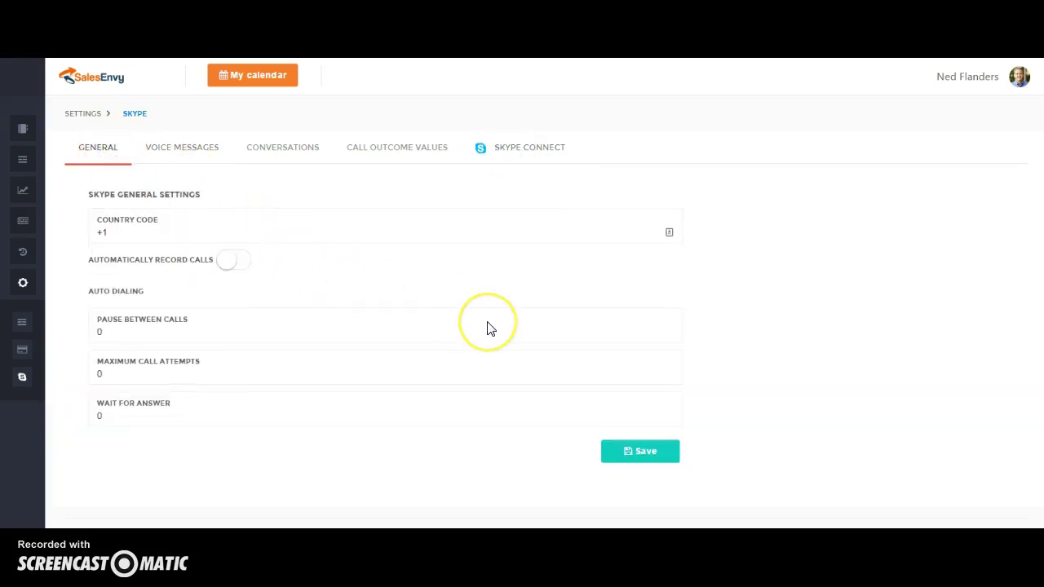
{"action": "left_click", "coordinate": [860, 345]}
{"action": "left_click", "coordinate": [652, 449]}
{"action": "left_click", "coordinate": [738, 410]}
{"action": "left_click", "coordinate": [63, 485]}
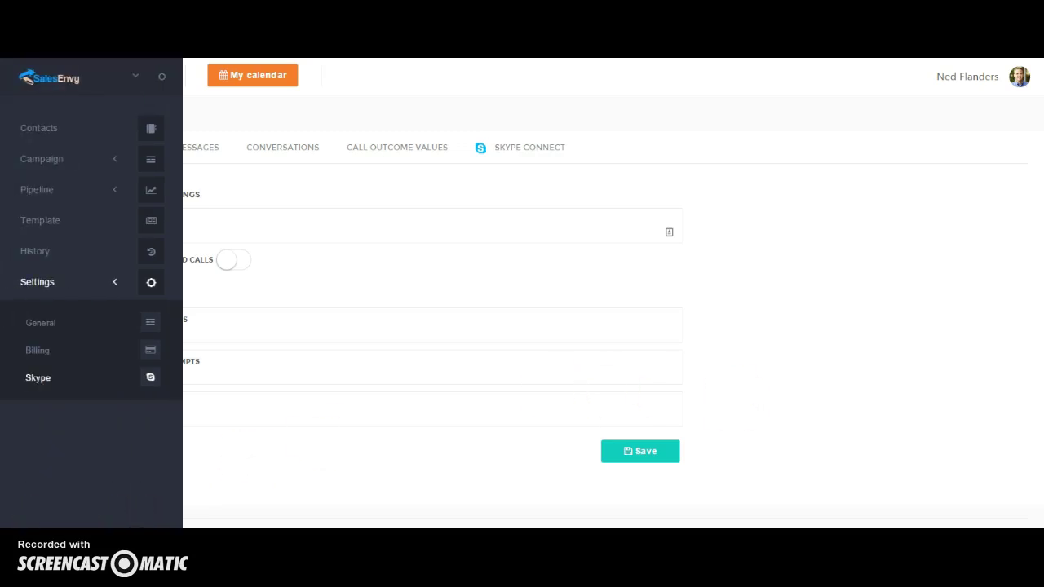
{"action": "left_click", "coordinate": [566, 476]}
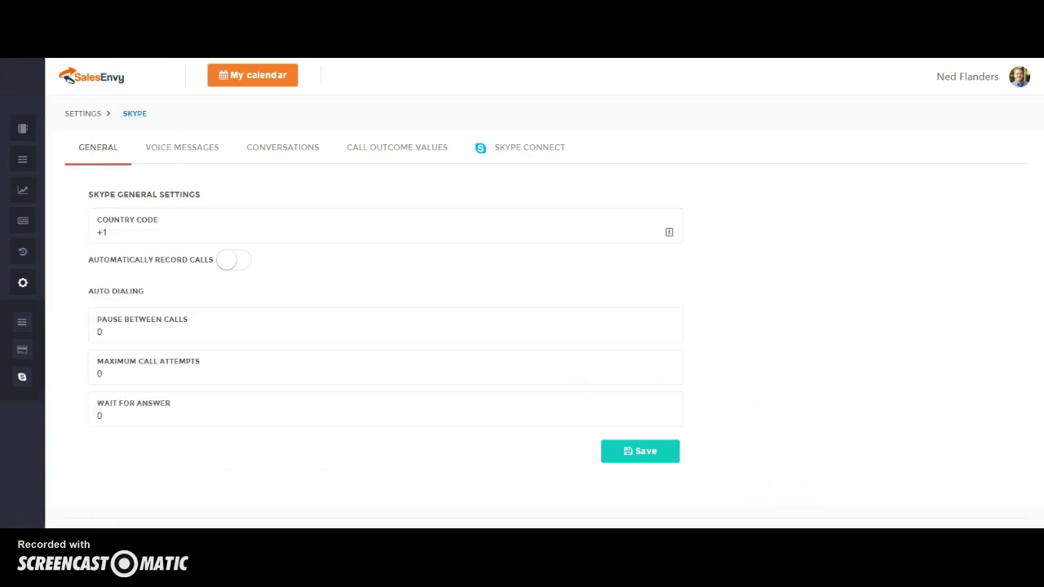